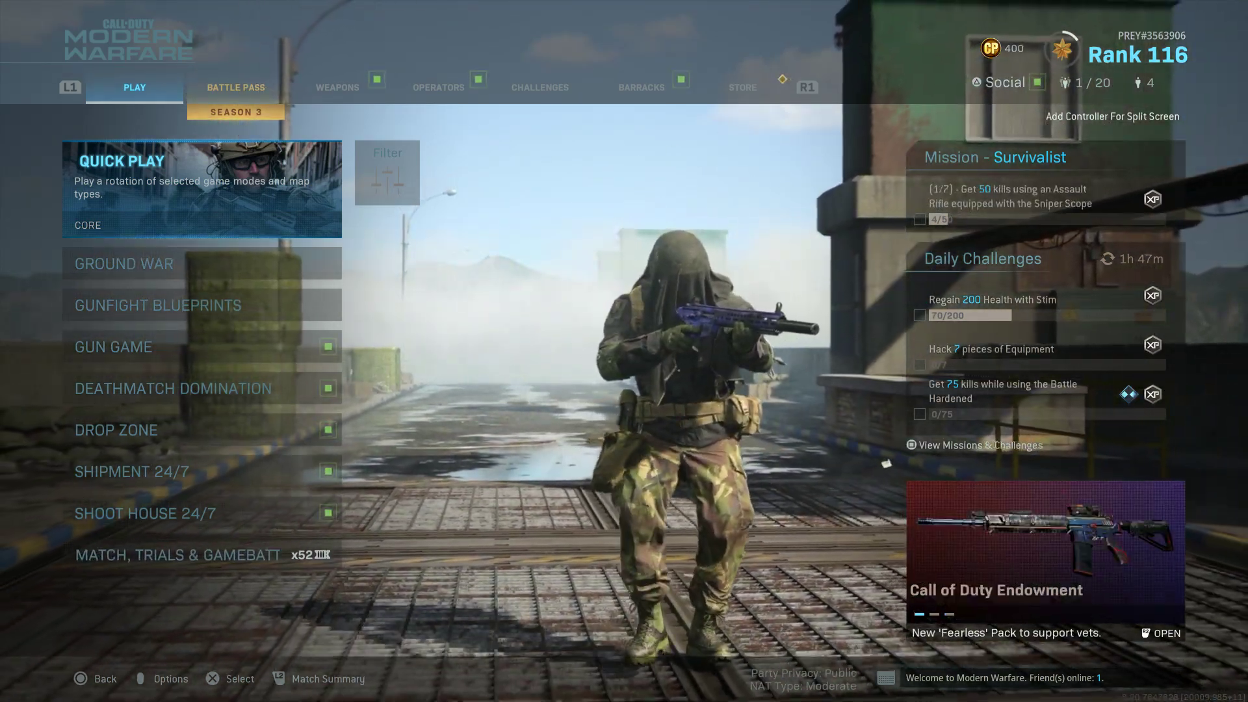
Open the custom game lobby from the custom match, Trials and GameBattles section
key(Up)
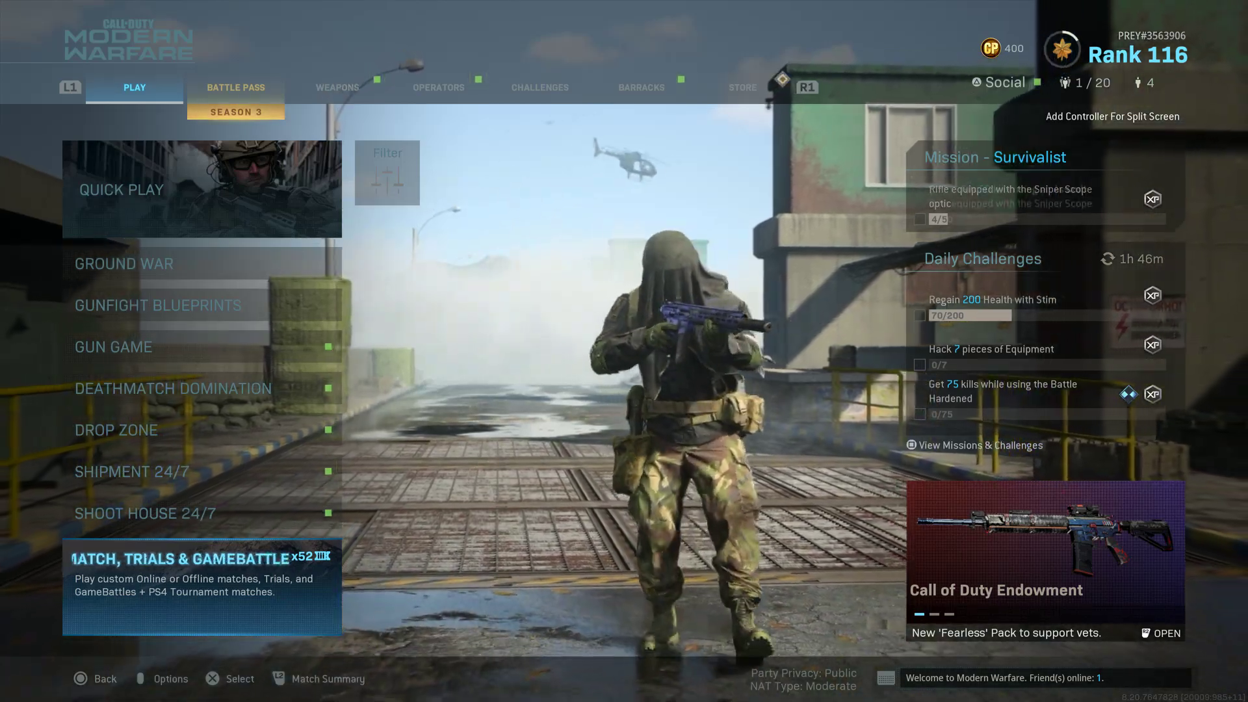
key(Return)
key(Return)
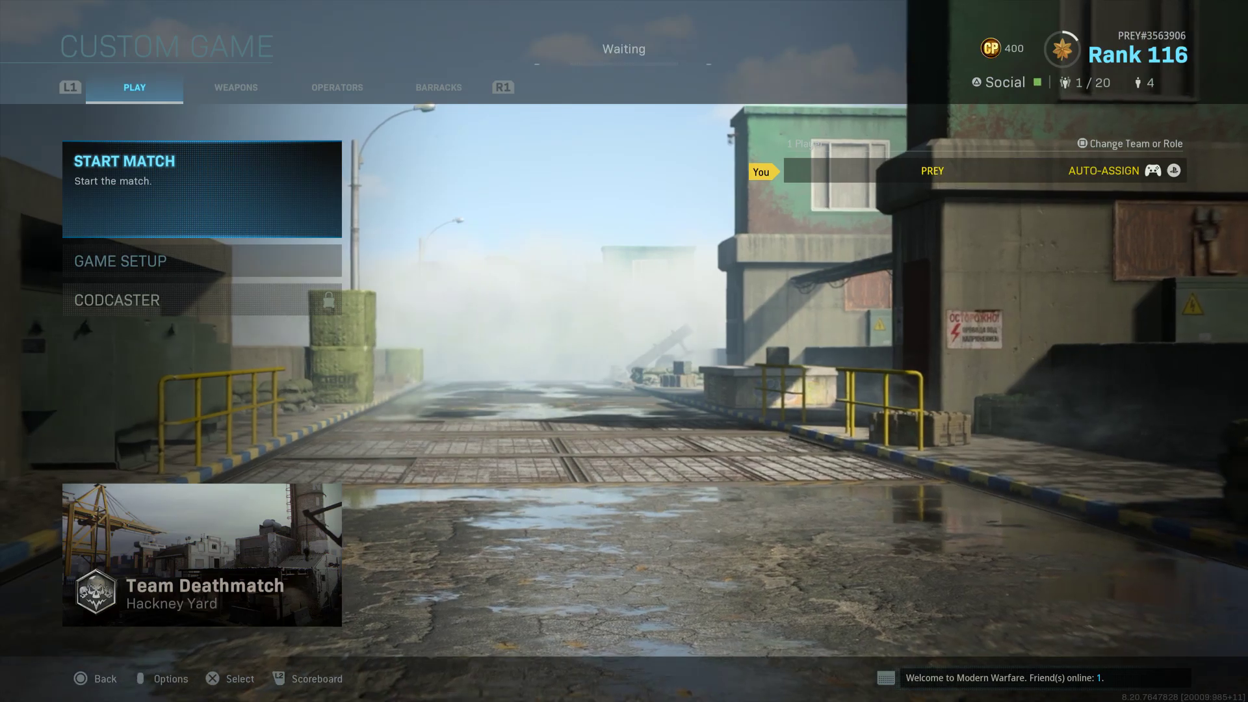
Open the Gunsmith customization of the AUG submachine gun from the custom loadout that carries it
key(e)
key(Return)
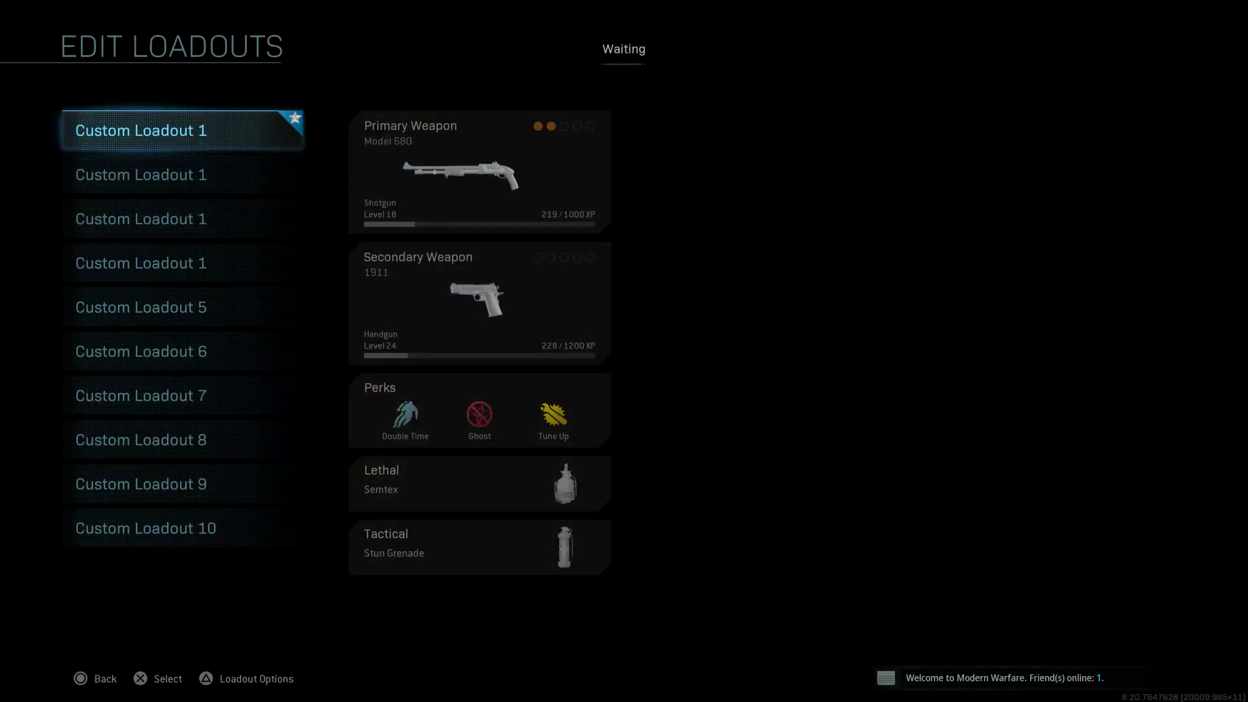
key(Down)
key(Return)
key(Return)
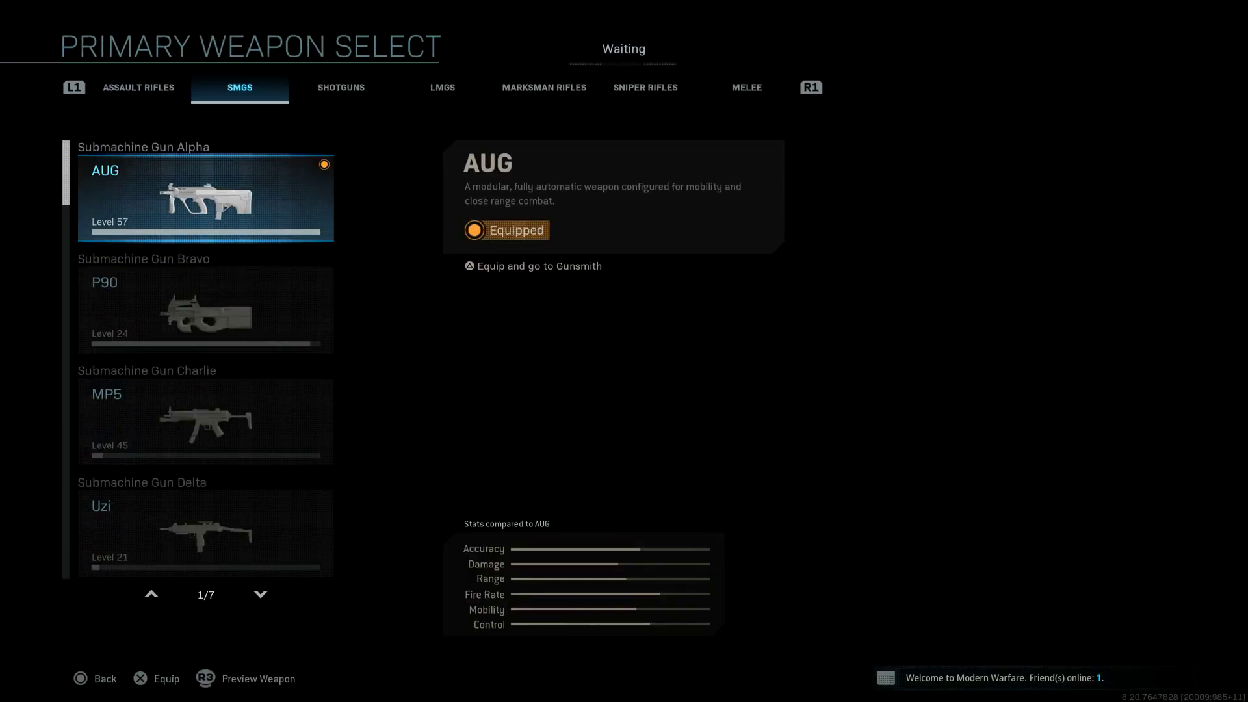
key(Return)
key(Return)
key(e)
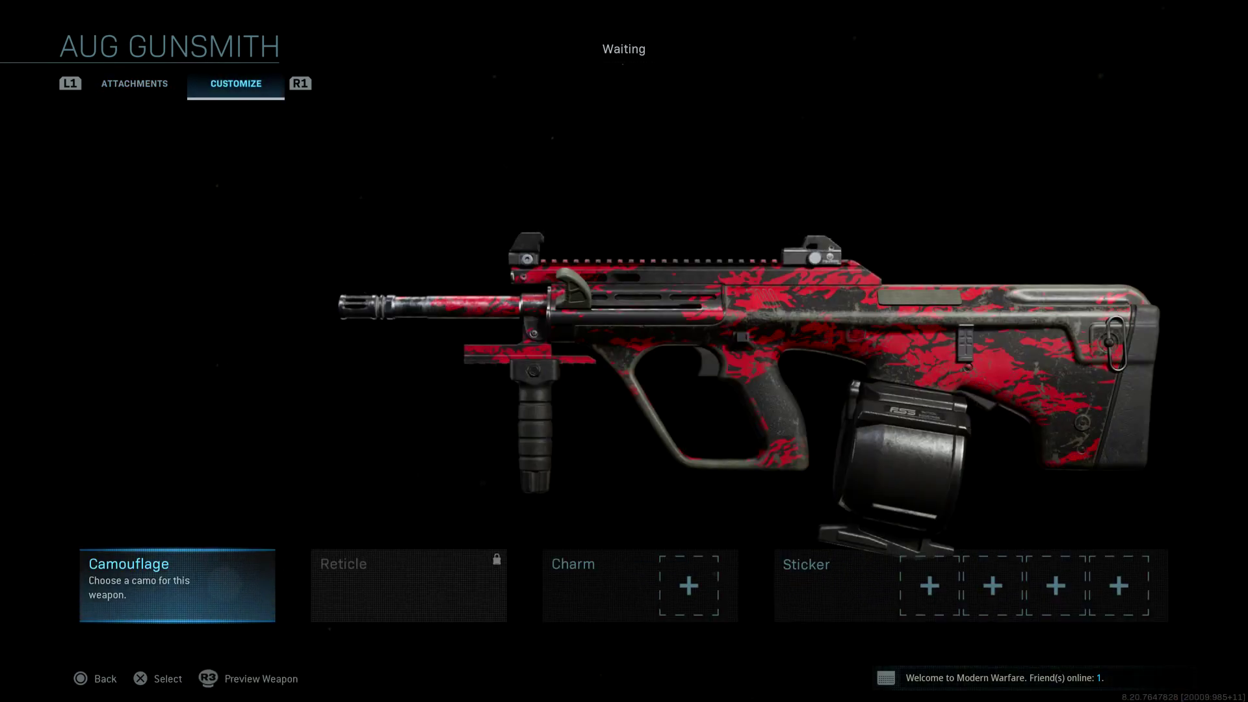
Look through the AUG's camouflage categories, including Digital and Tiger, and return to the custom game lobby
key(Return)
key(Right)
key(Right)
key(Left)
key(Left)
key(Right)
key(Right)
key(Up)
key(Left)
key(Left)
key(Left)
key(Left)
key(Right)
key(Right)
key(Right)
key(Left)
key(Right)
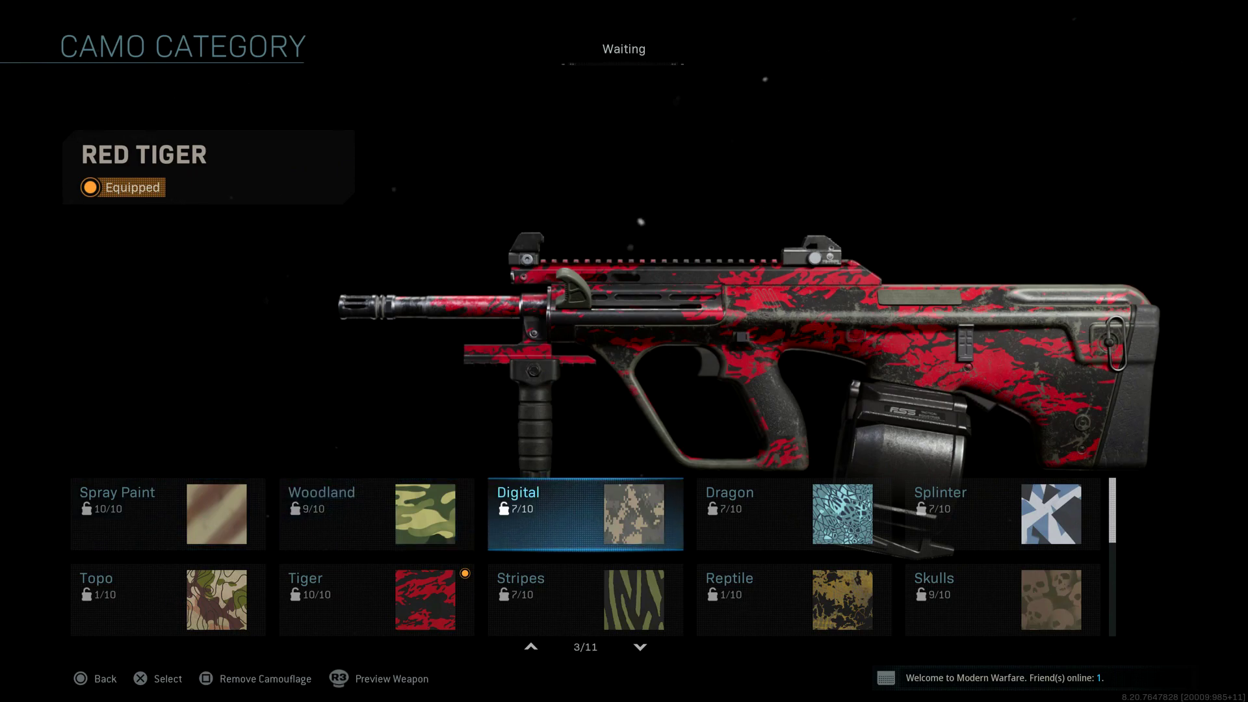
key(Left)
key(Down)
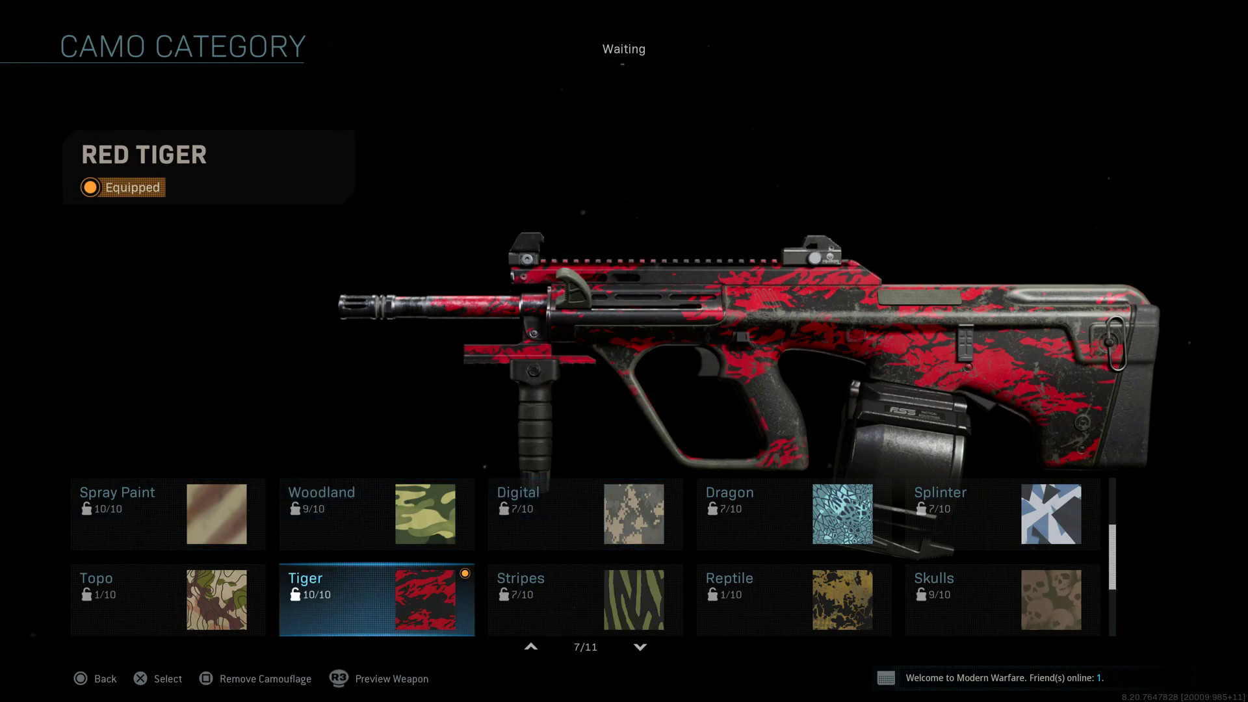
key(Escape)
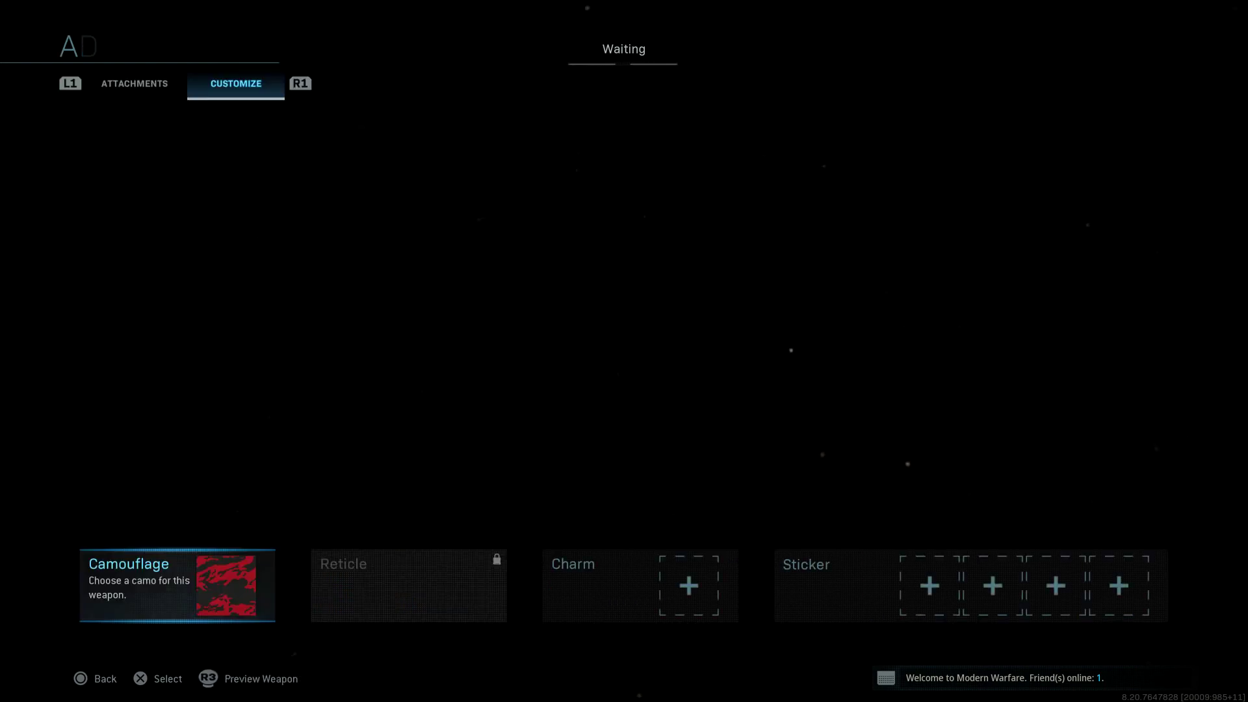
key(Escape)
key(Escape)
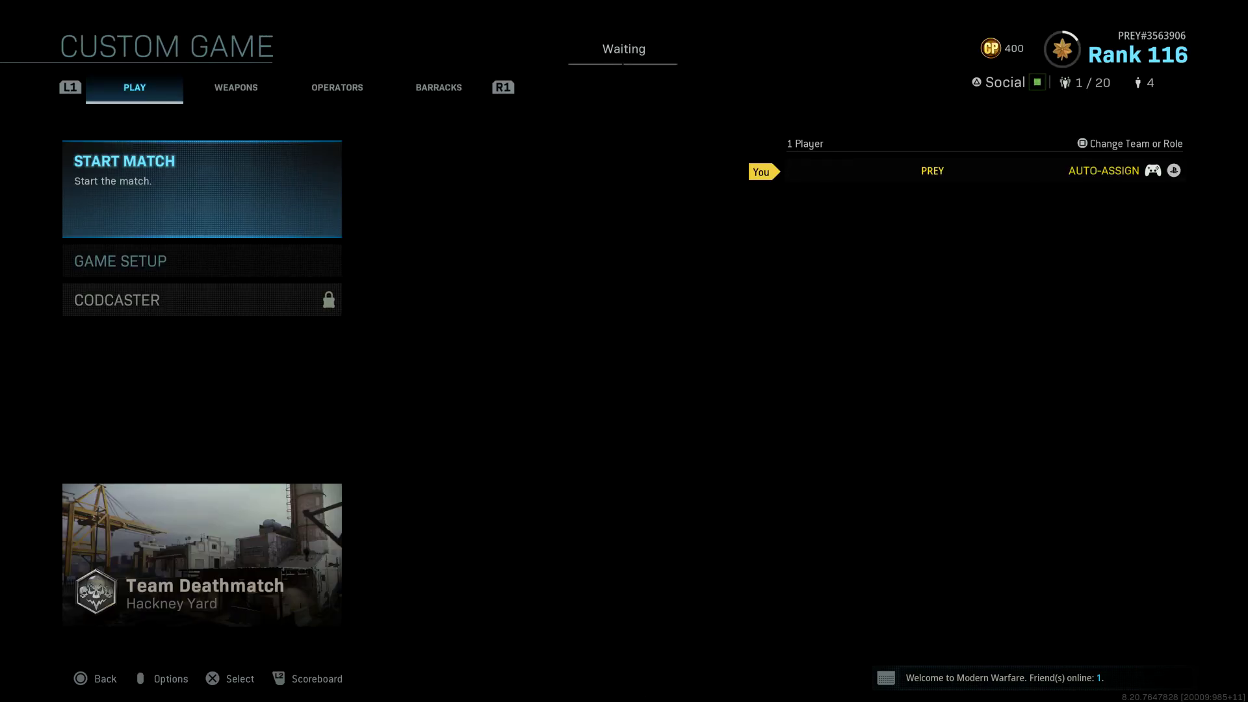
Set the custom game's map to Aniyah Palace in the game setup
key(Down)
key(Return)
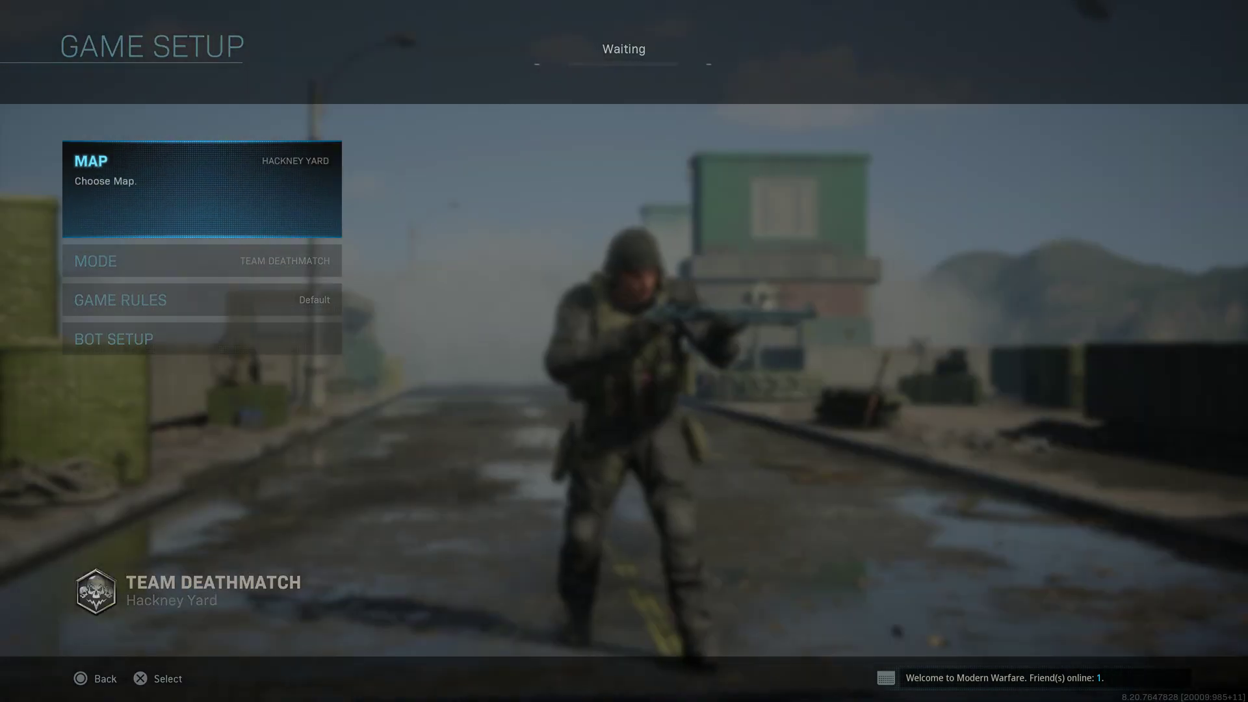
key(Return)
key(Up)
key(Up)
key(Up)
key(Up)
key(Up)
key(Up)
key(Up)
key(Up)
key(Up)
key(Up)
key(Up)
key(Up)
key(Up)
key(Up)
key(Up)
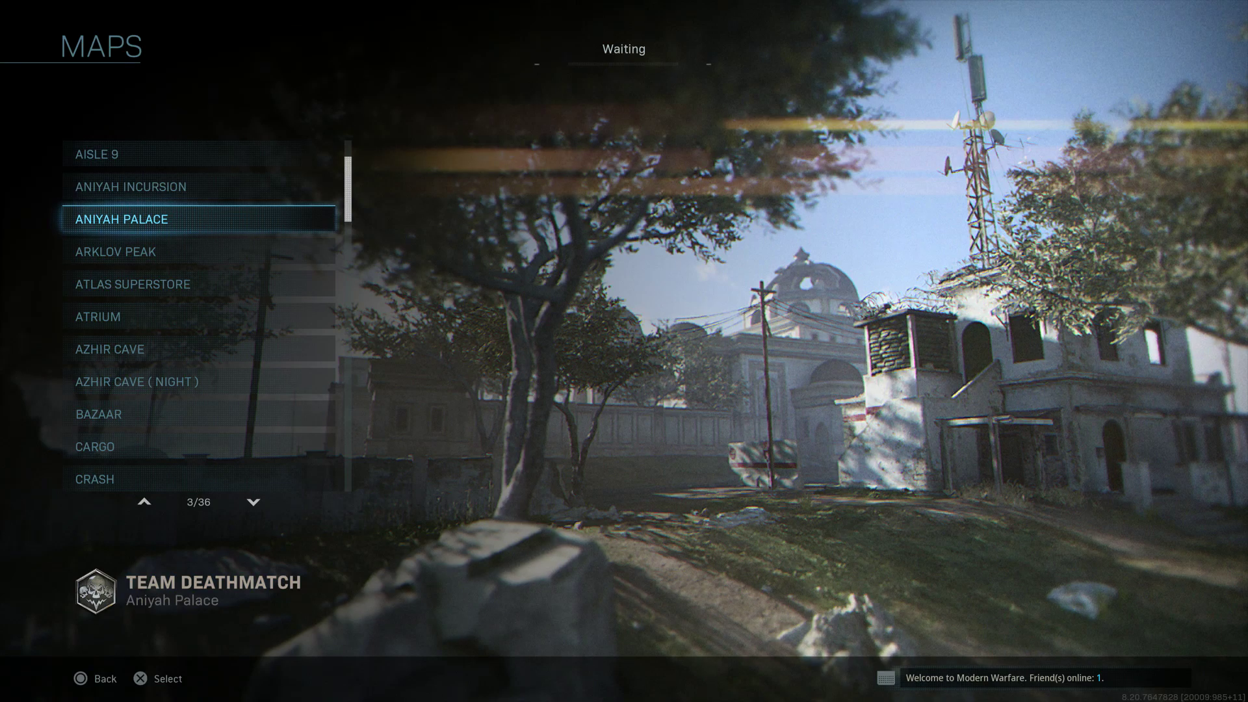
key(Return)
Set the match start time to 5 seconds in the Team Deathmatch game rules
key(Down)
key(Down)
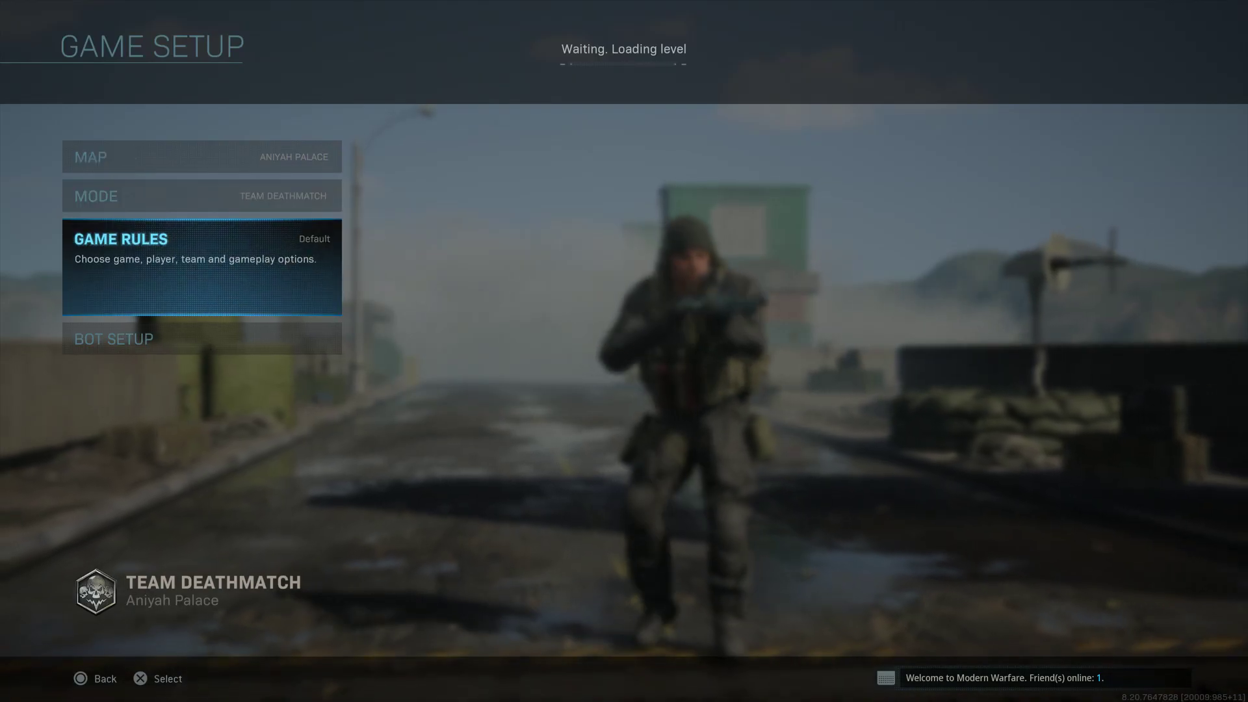
key(Return)
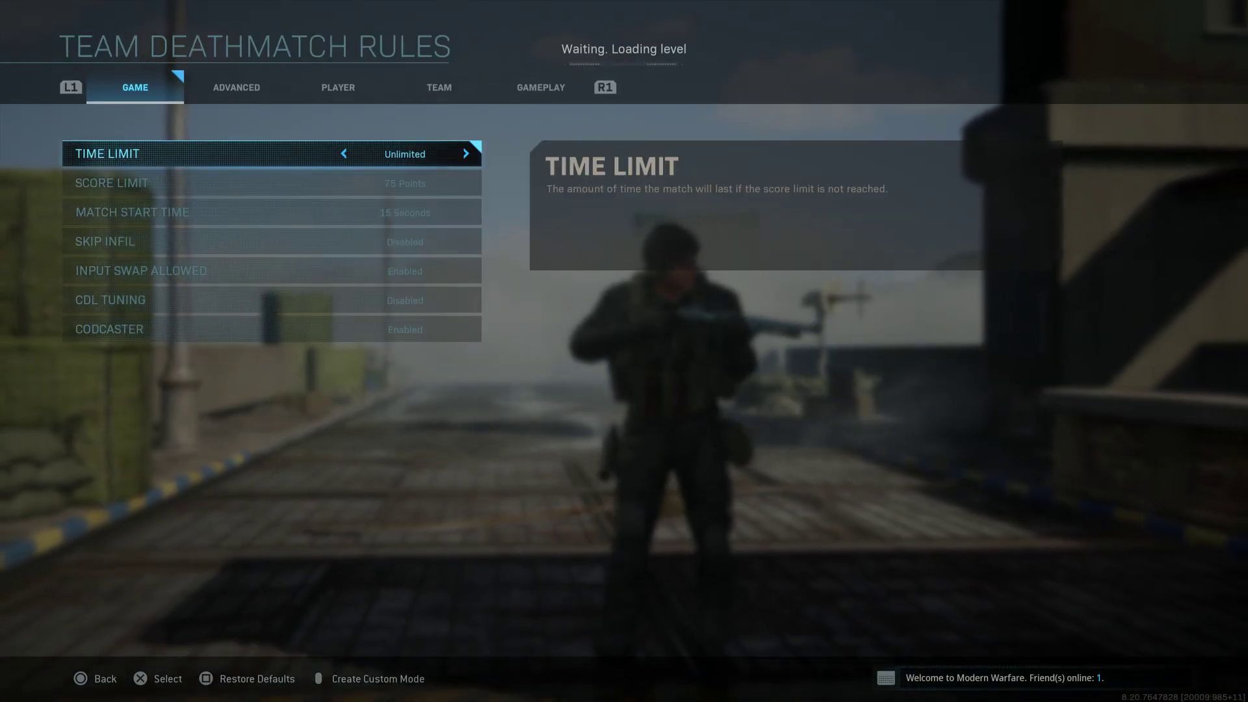
key(Down)
key(Down)
key(Left)
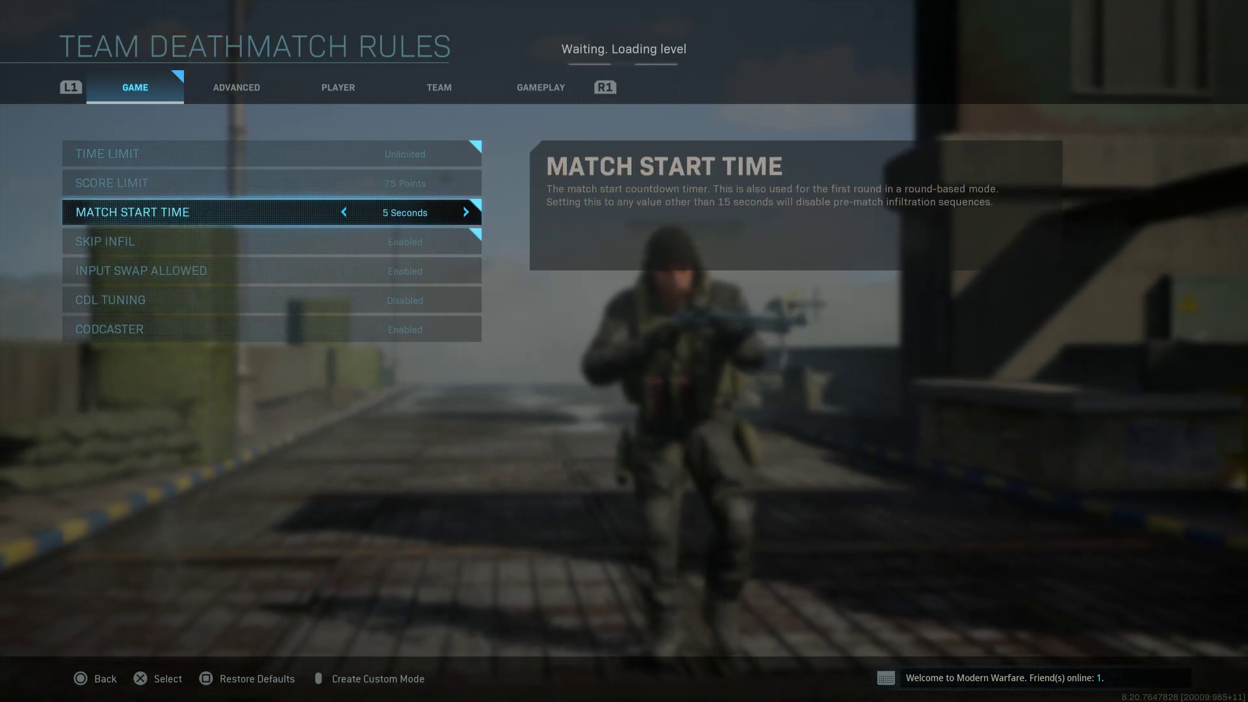
Enable Realism Mode in the gameplay rules and leave the game setup
key(q)
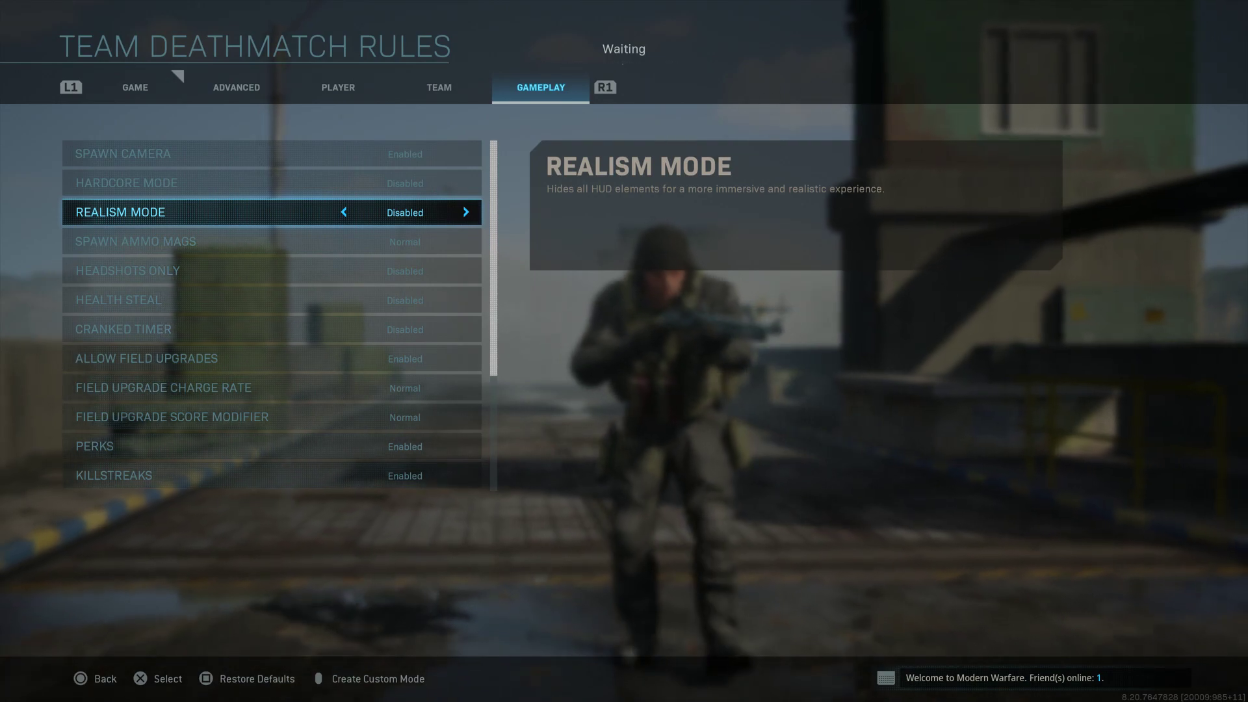
key(Right)
key(Escape)
key(Escape)
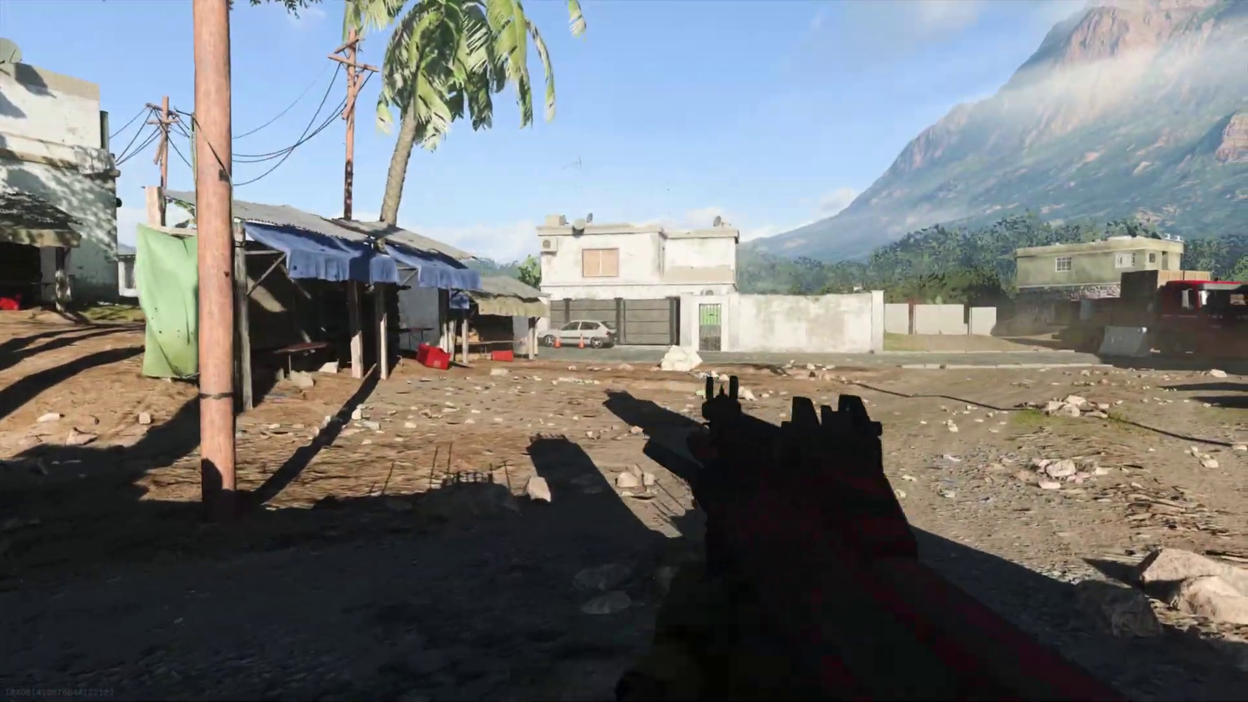
key(w)
key(w)
key(w)
key(w)
key(w)
key(w)
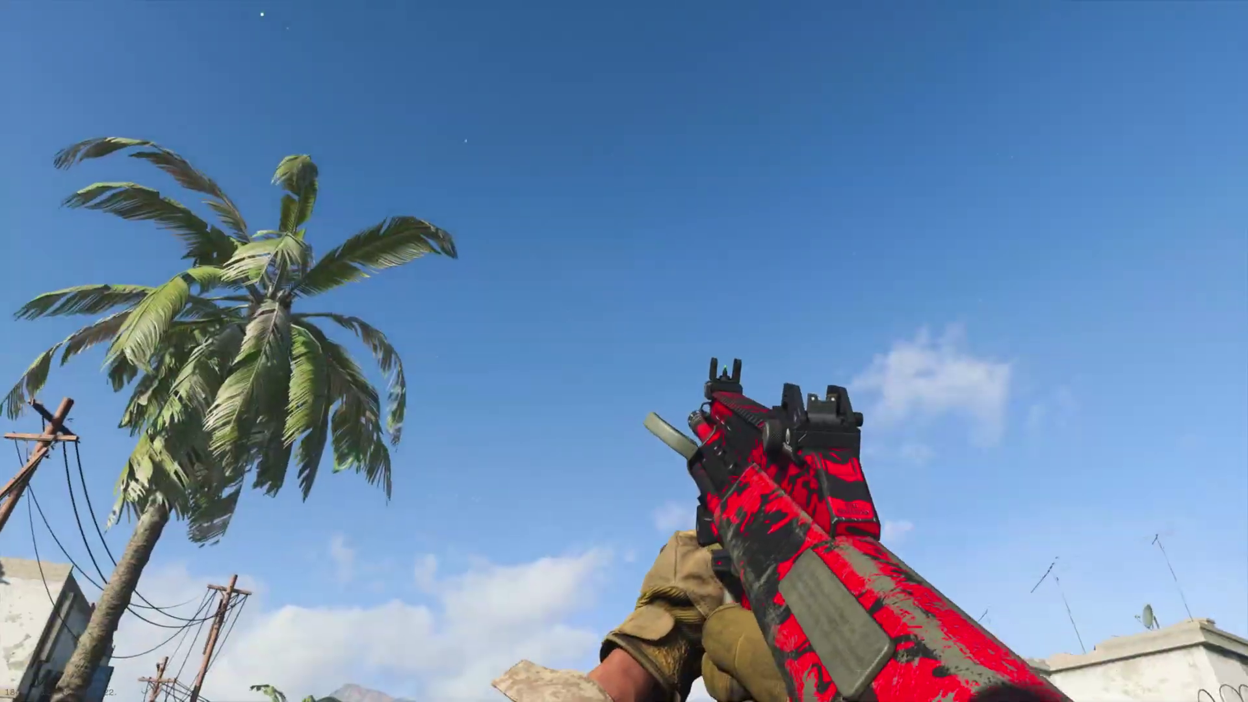
key(w)
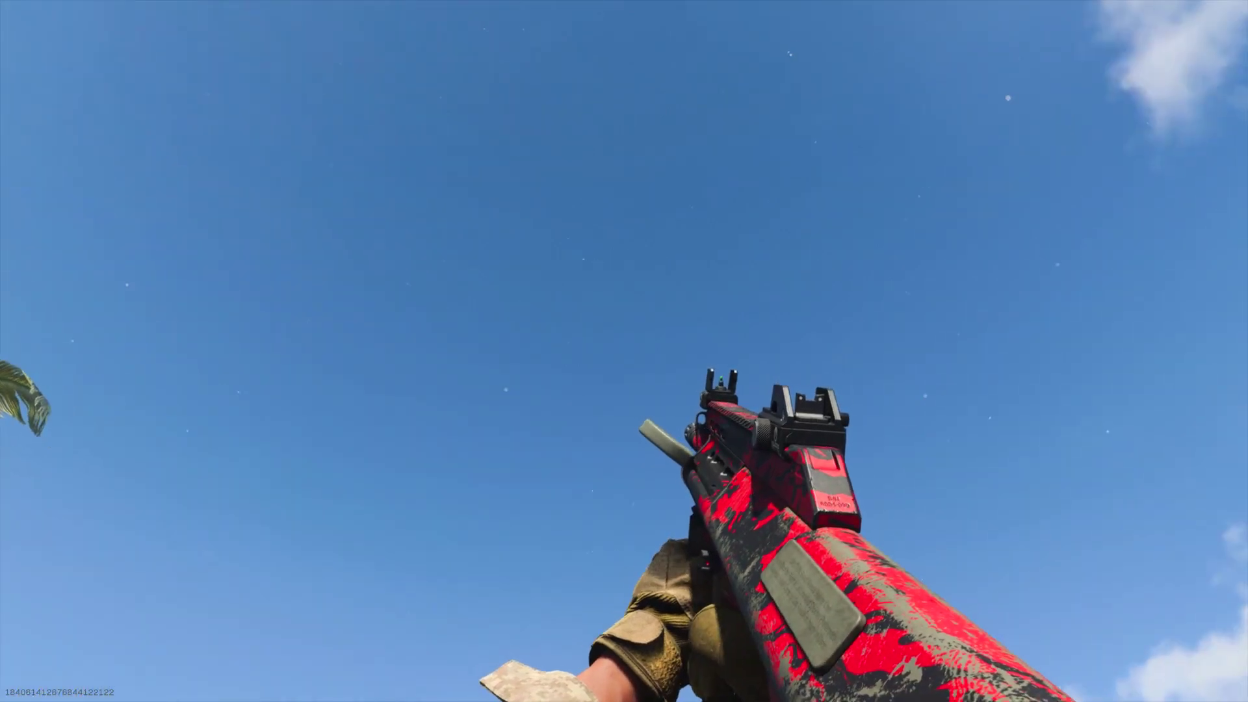
key(r)
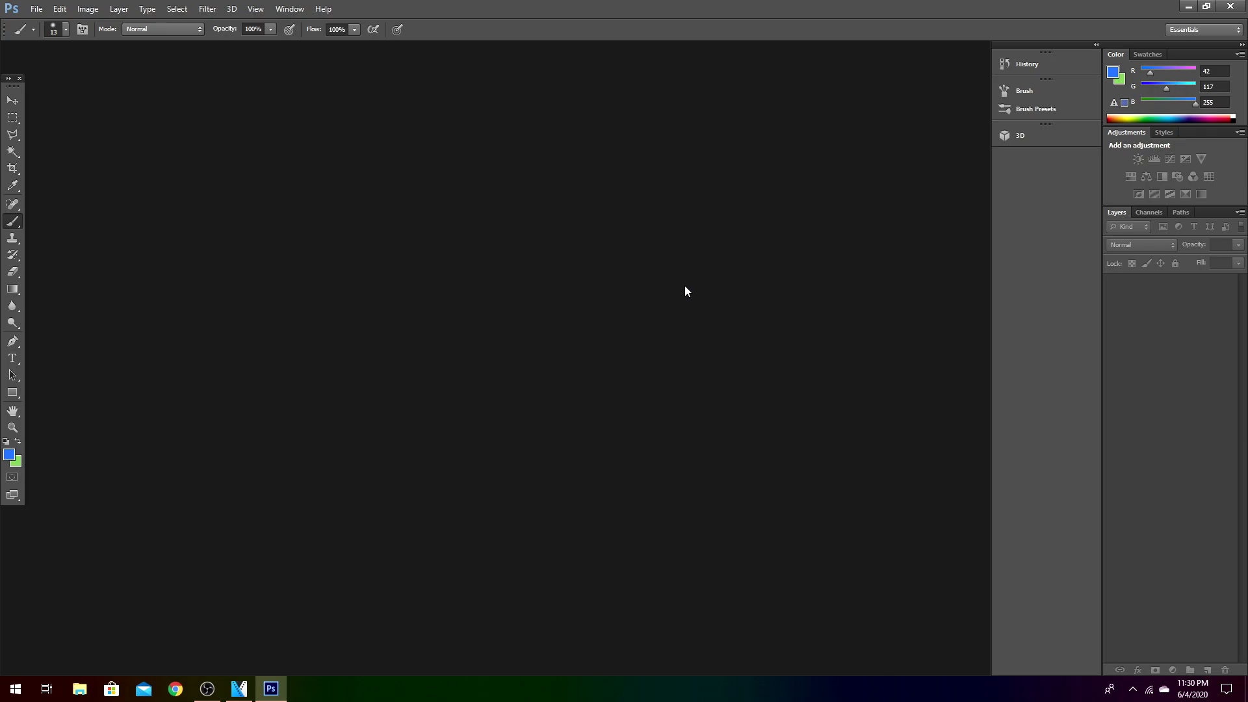
Switch to Photoshop and create a 1280 x 720 pixel RGB document at 72 pixels/inch with a transparent background
click(34, 9)
click(39, 20)
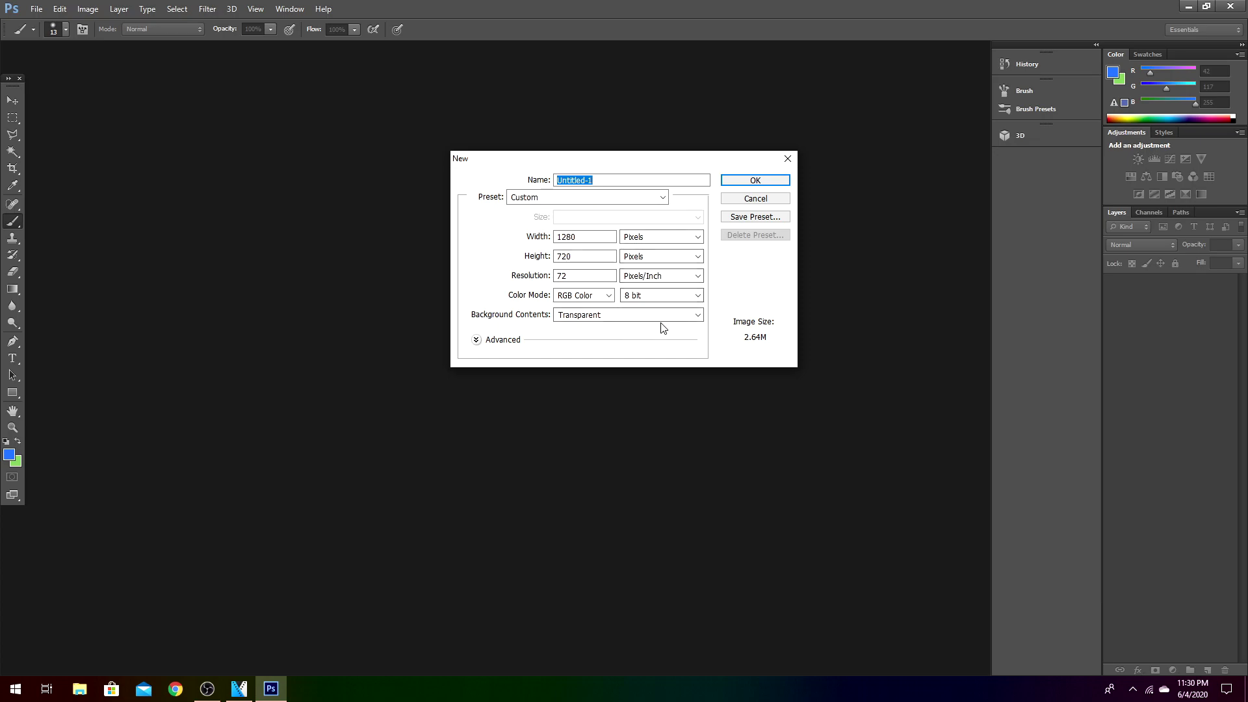
click(755, 182)
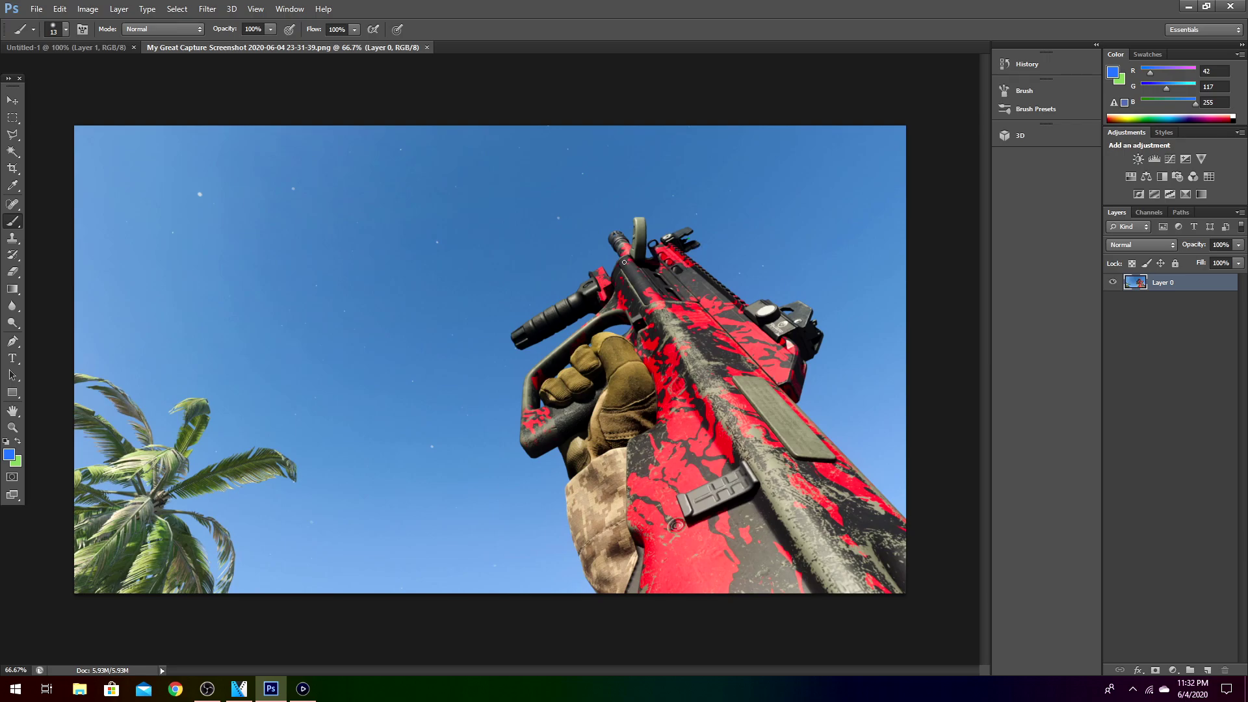
drag(12, 344, 72, 341)
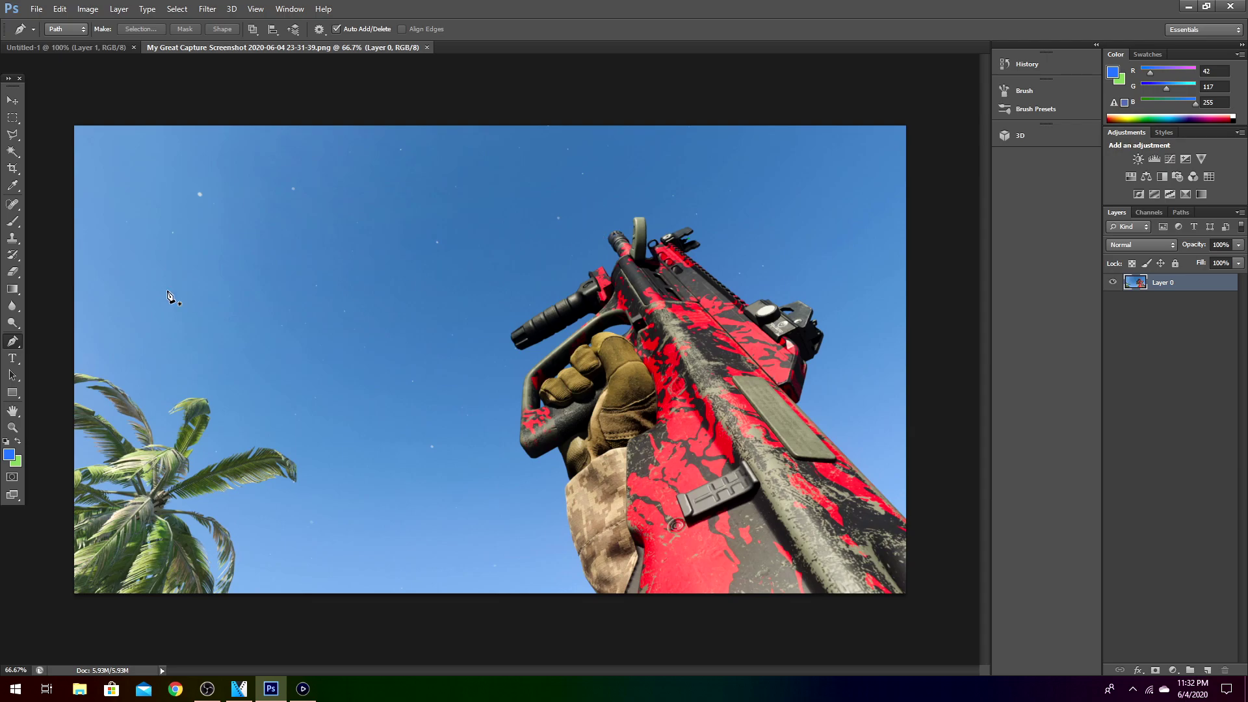
click(12, 151)
right_click(15, 160)
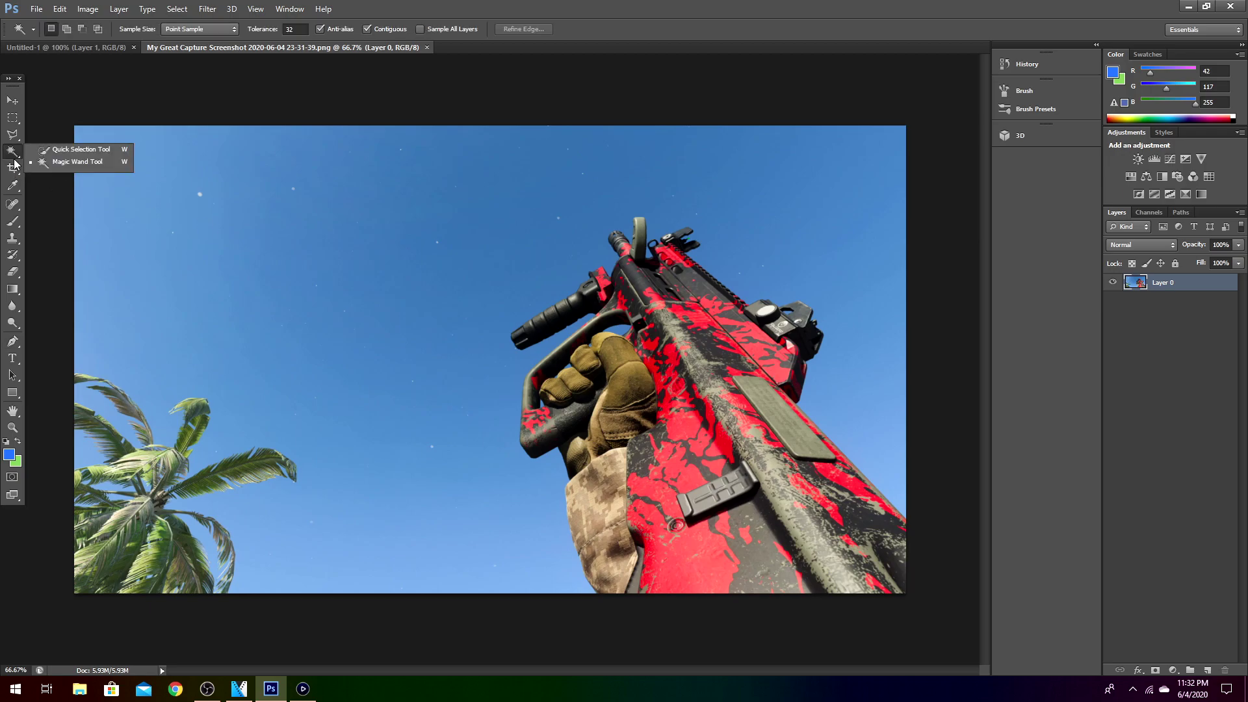
click(83, 150)
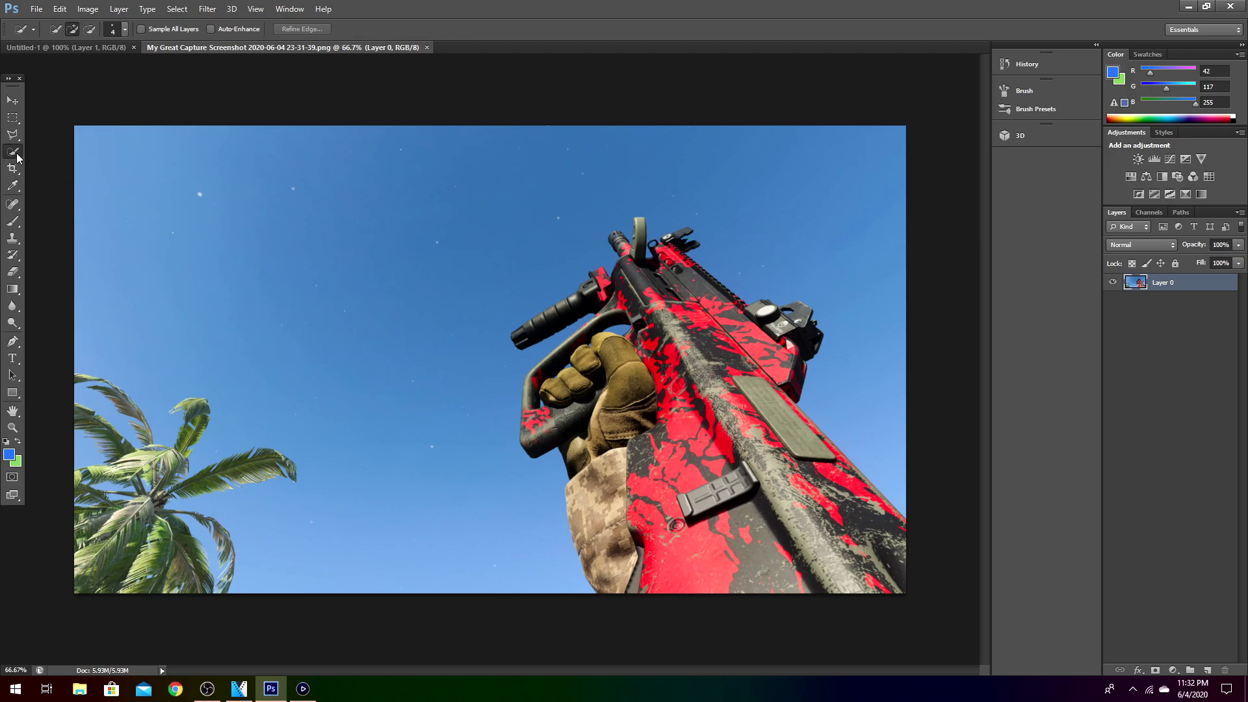
Delete the blue sky areas around the gun using Magic Wand selections at tolerance 32, and deselect
right_click(18, 158)
click(89, 163)
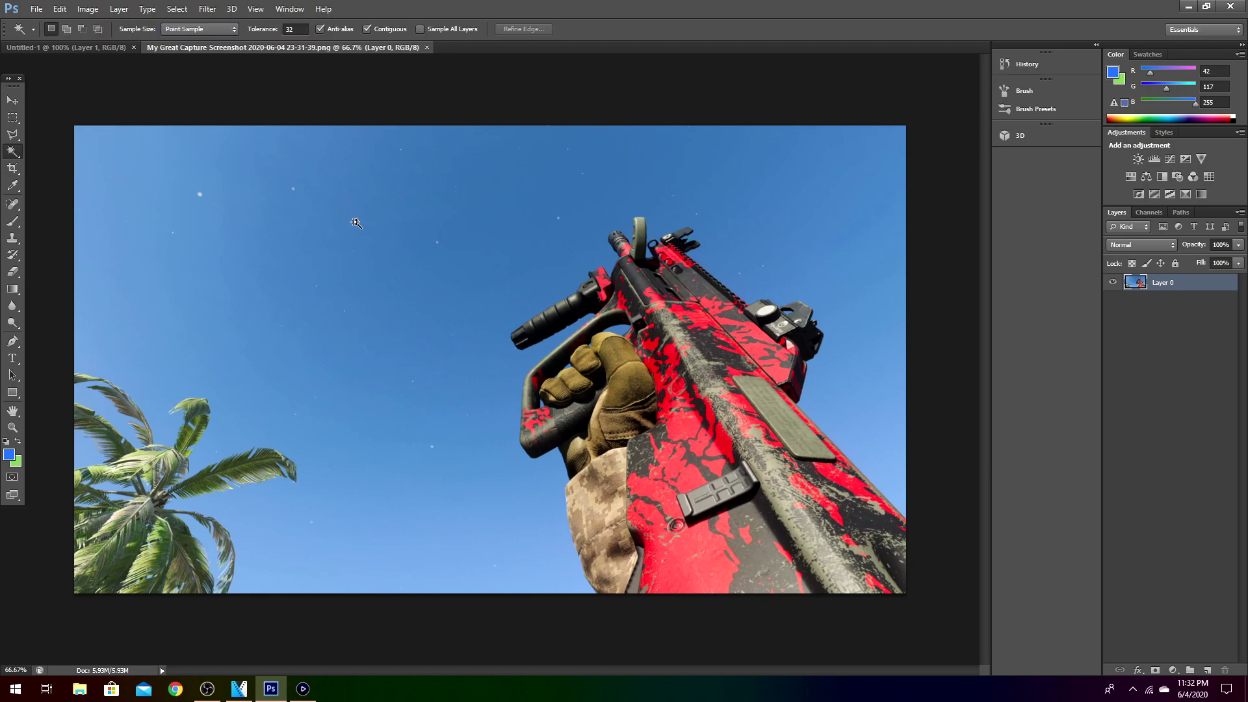
click(699, 277)
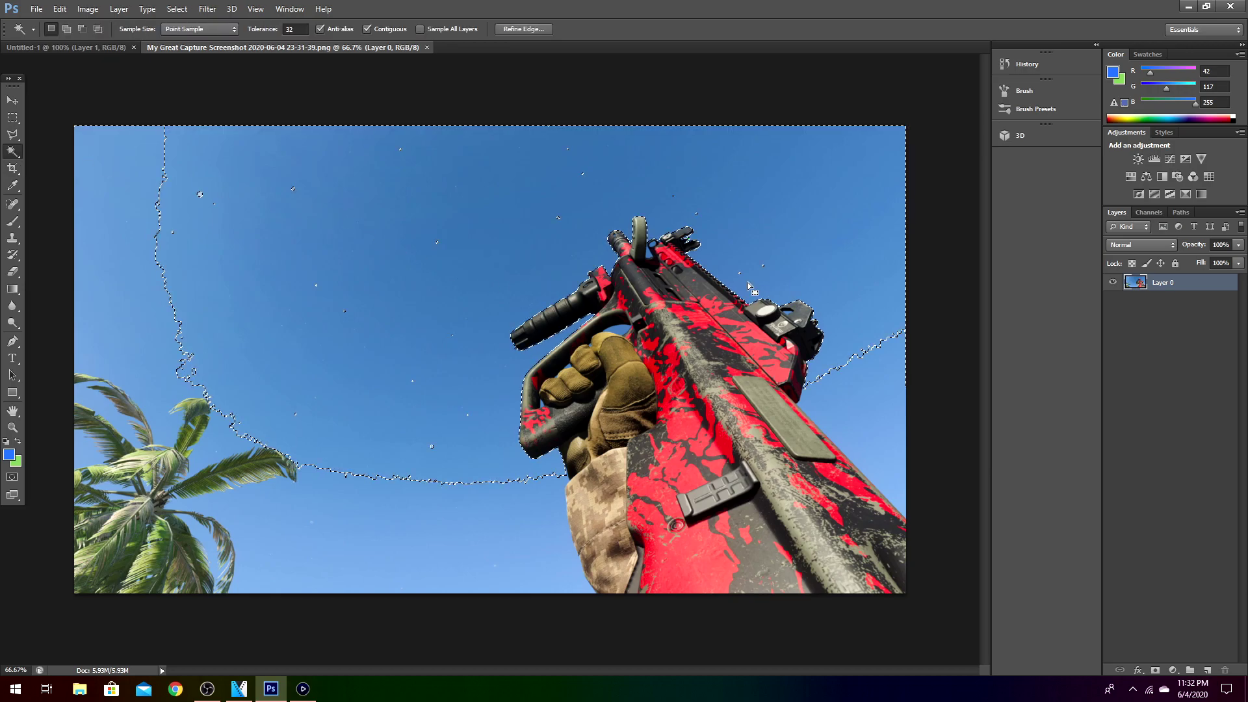
key(Delete)
click(538, 516)
key(Delete)
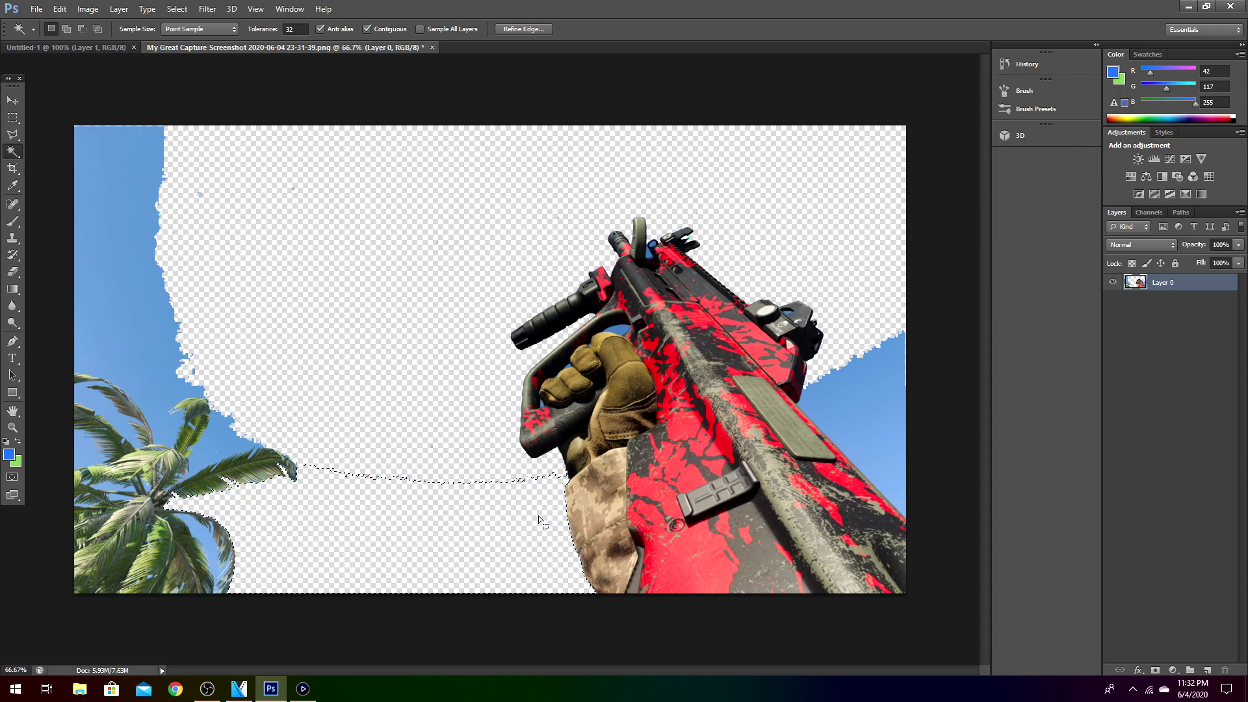
click(858, 384)
key(Delete)
key(ctrl+d)
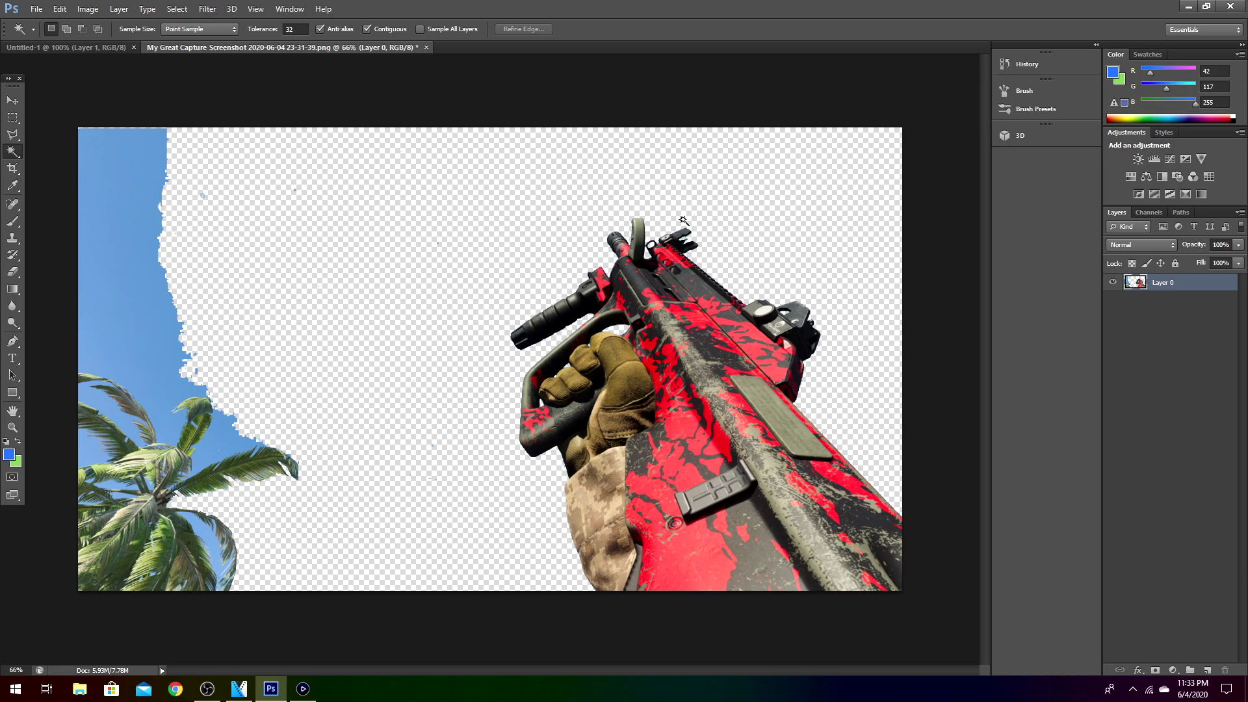
Add a Stroke layer style to the gun screenshot's layer through its blending options
right_click(1163, 284)
click(1051, 195)
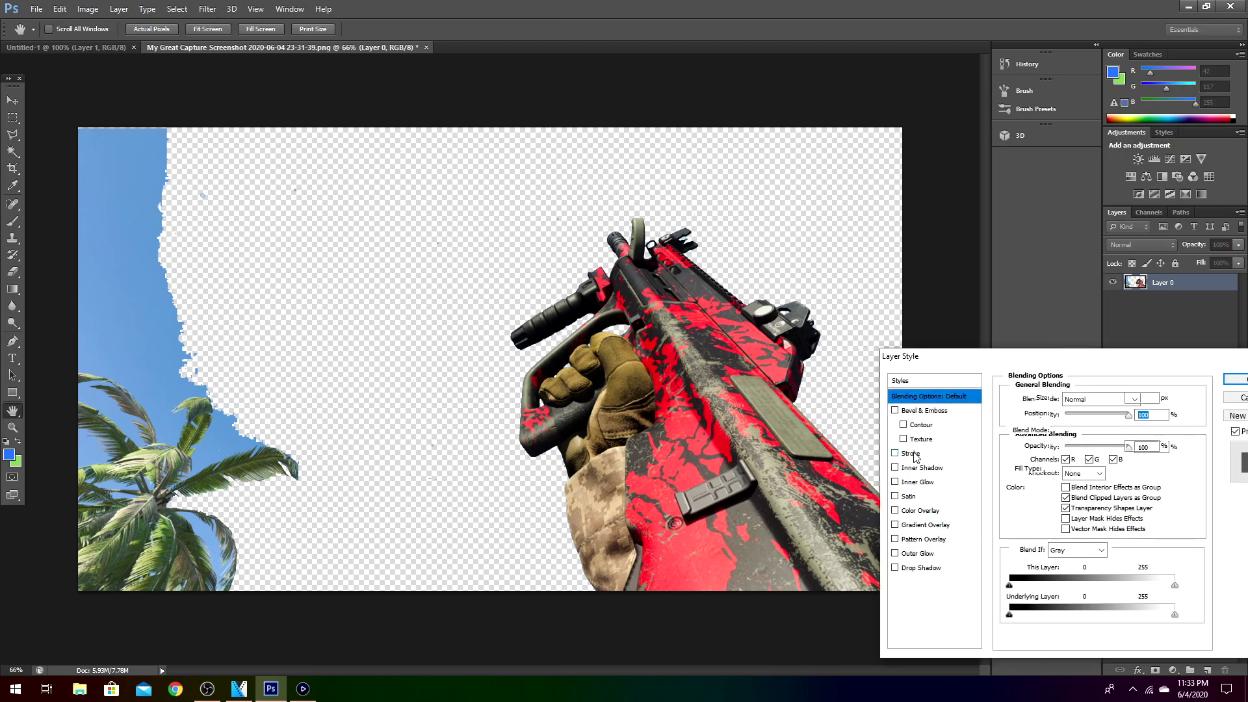
click(911, 454)
key(Return)
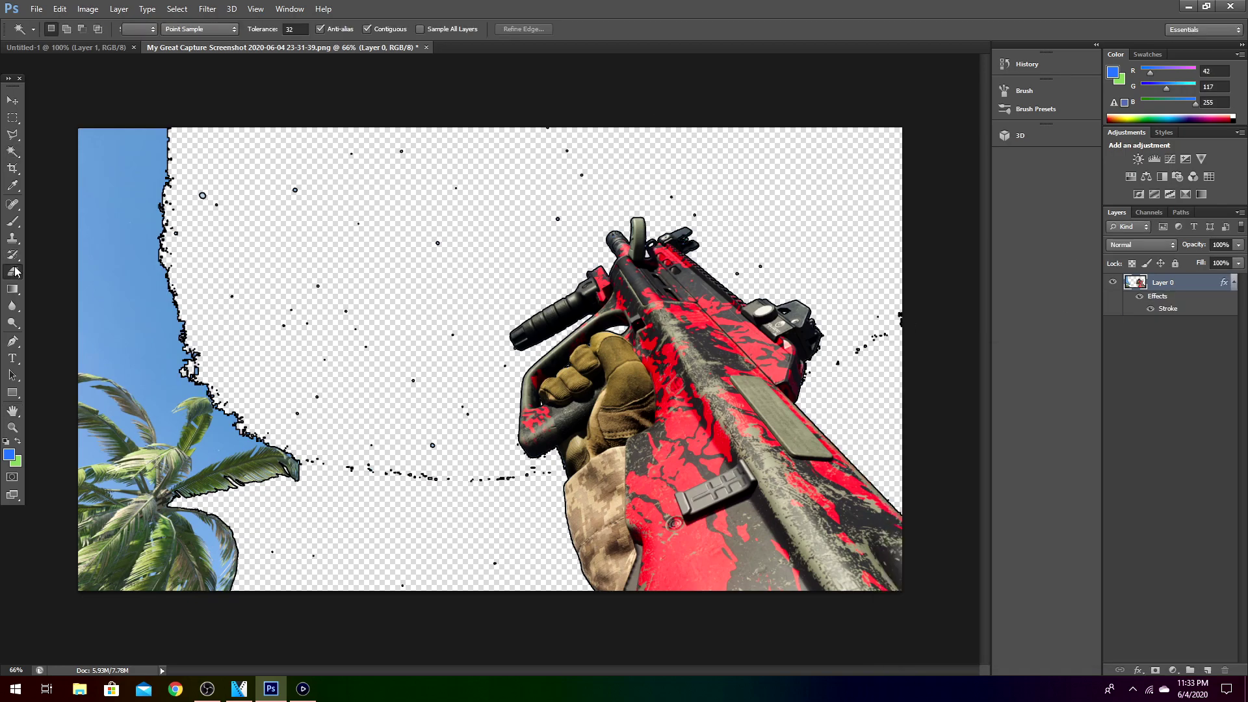
Erase the palm tree, remaining sky and stray specks around the gun with the Eraser, and hide the layer's Stroke effect
click(14, 272)
right_click(245, 239)
click(310, 252)
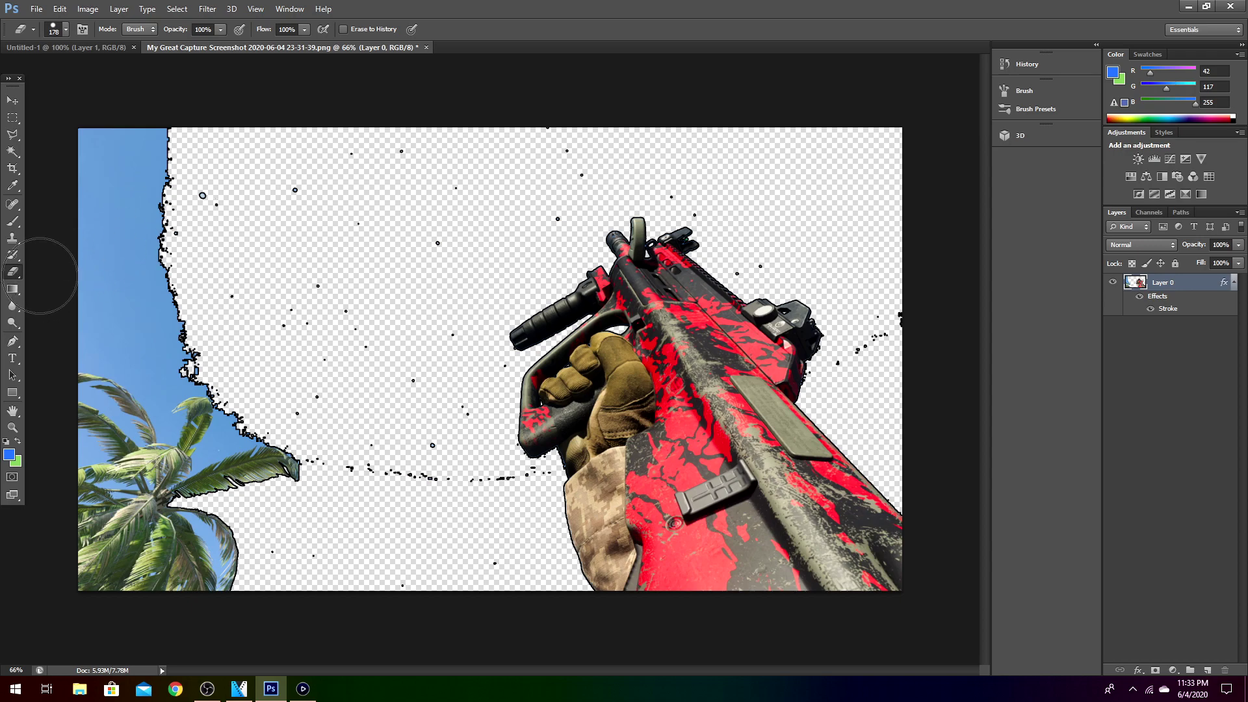
mouse_move(191, 207)
mouse_down()
mouse_move(114, 261)
mouse_move(123, 331)
mouse_move(101, 196)
mouse_move(76, 331)
mouse_move(117, 491)
mouse_move(71, 527)
mouse_move(222, 442)
mouse_move(218, 481)
mouse_move(267, 446)
mouse_up()
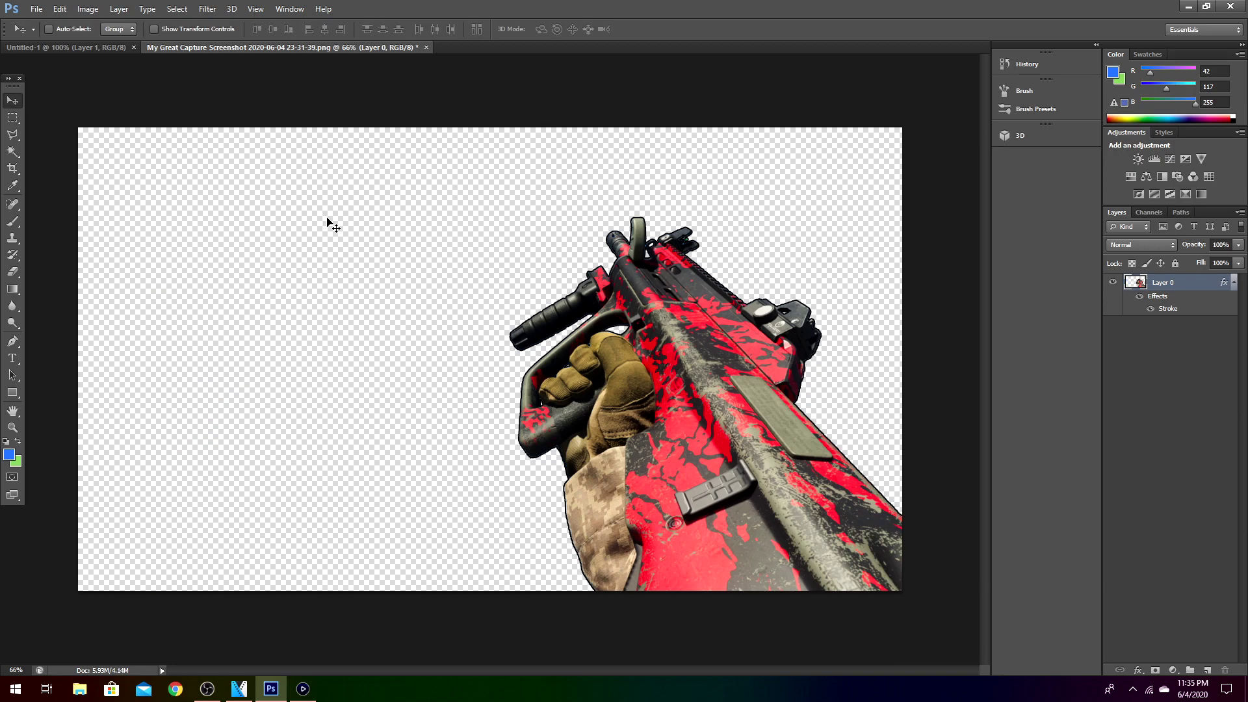
click(1150, 310)
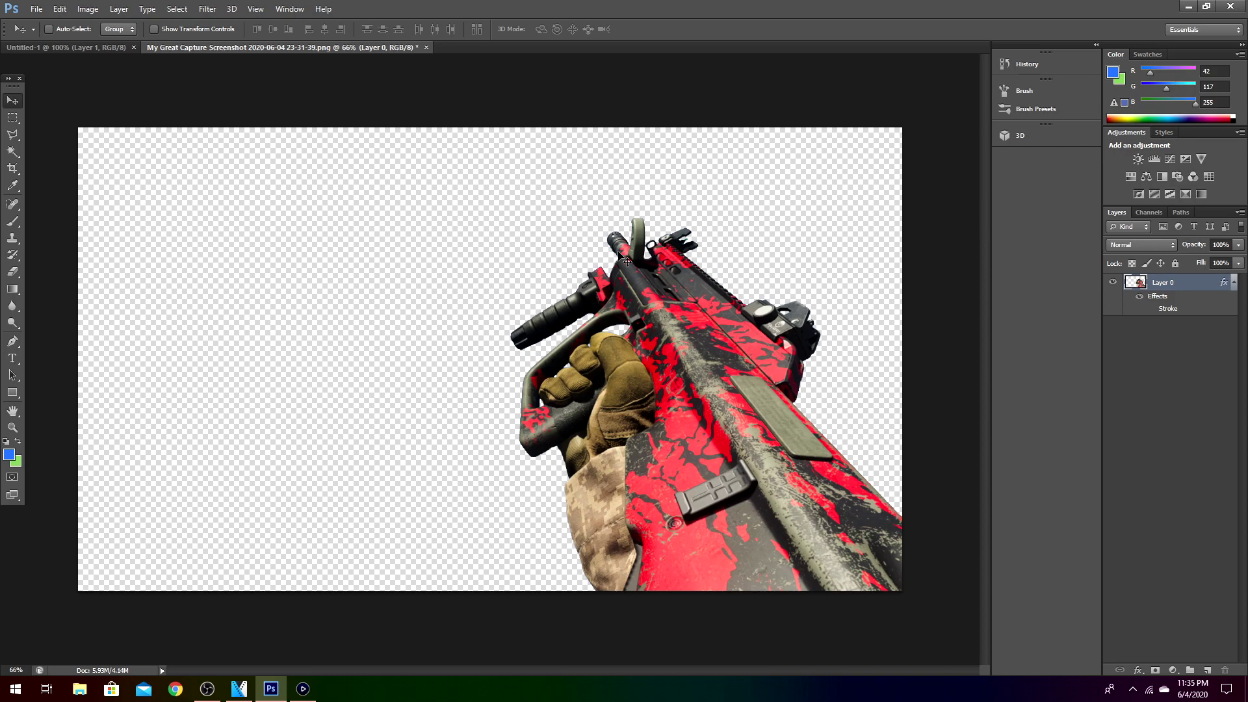
Duplicate the gun cutout's layer into the Untitled-1 document
right_click(1171, 282)
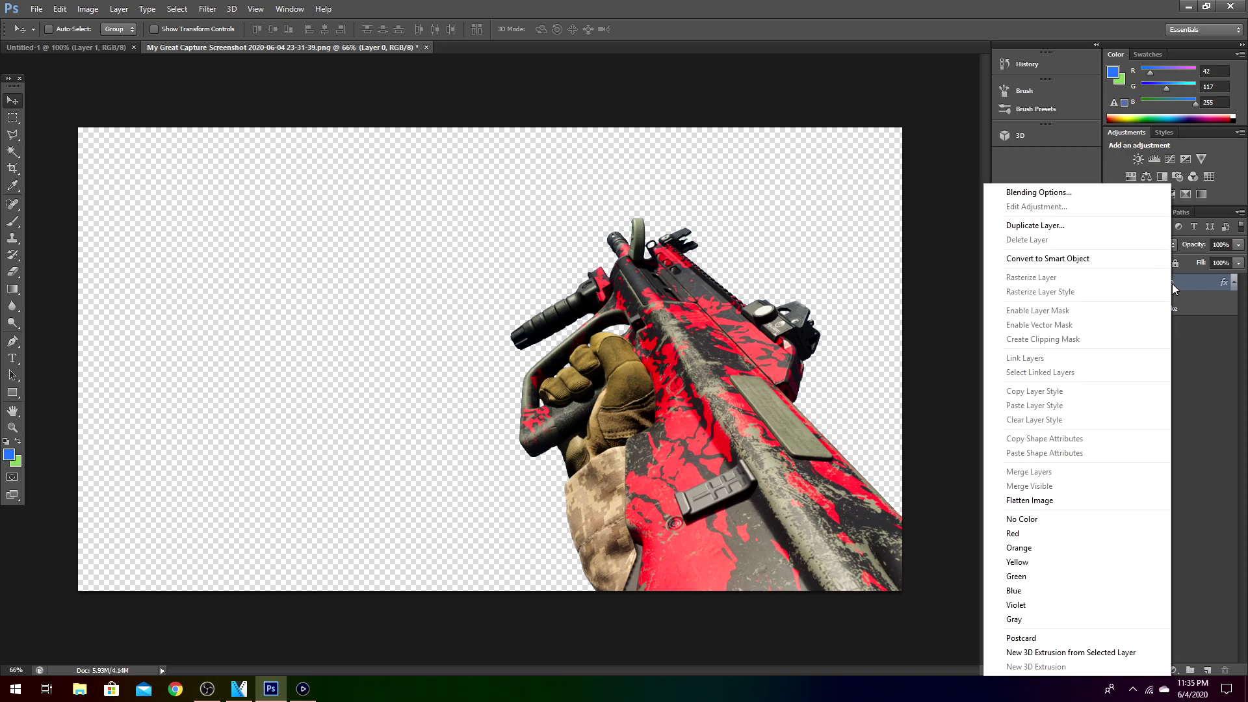
click(1036, 225)
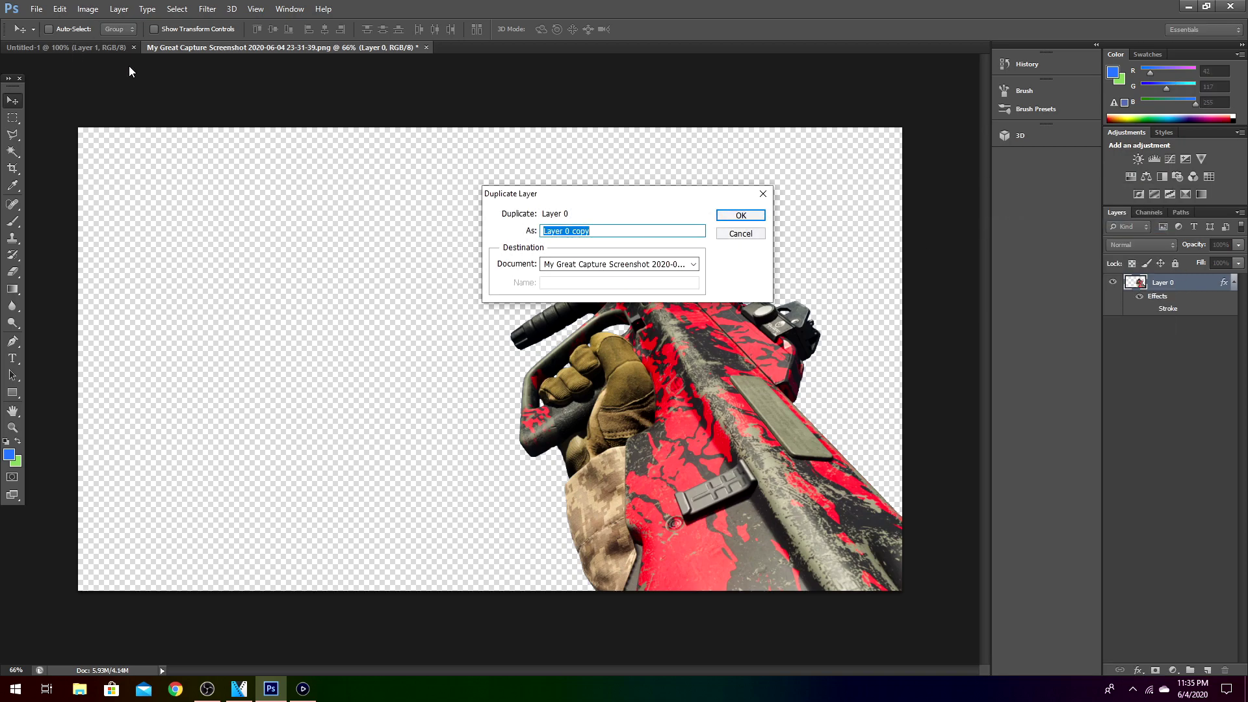
click(666, 265)
click(549, 278)
key(Return)
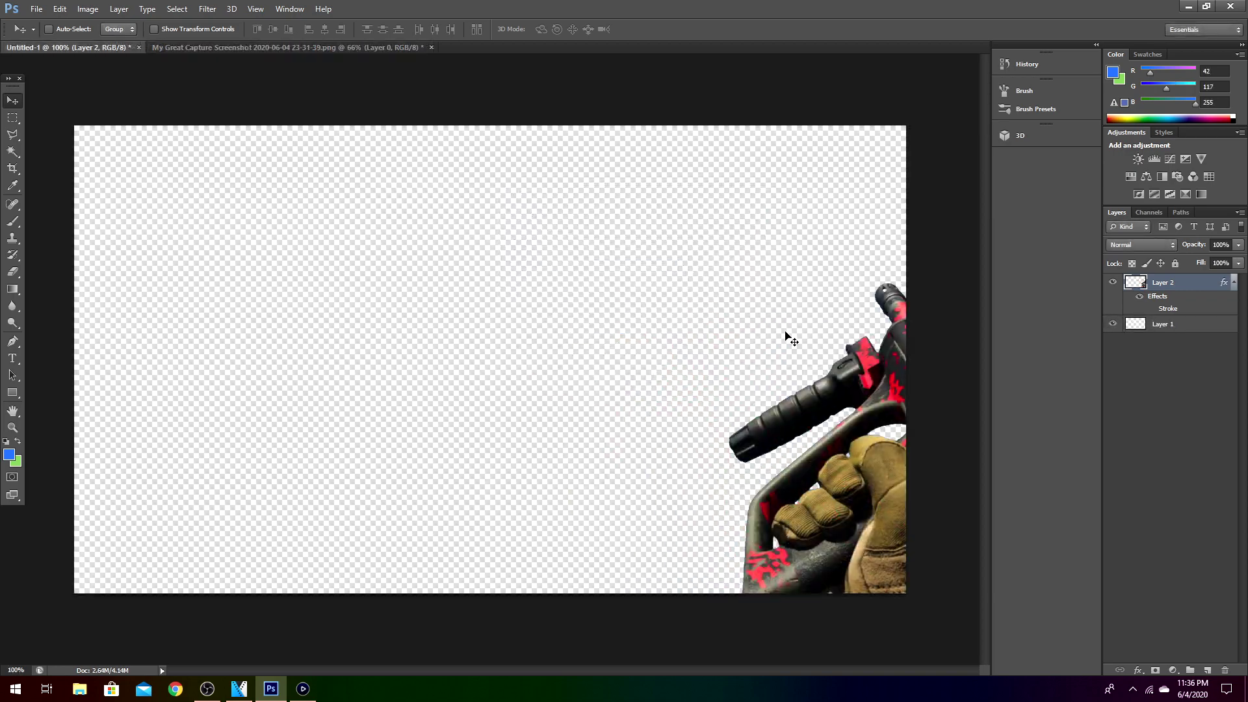
Move the gun onto the canvas, scale it below 87% with Free Transform, and place it toward the canvas's right edge
drag(837, 408, 415, 239)
click(59, 9)
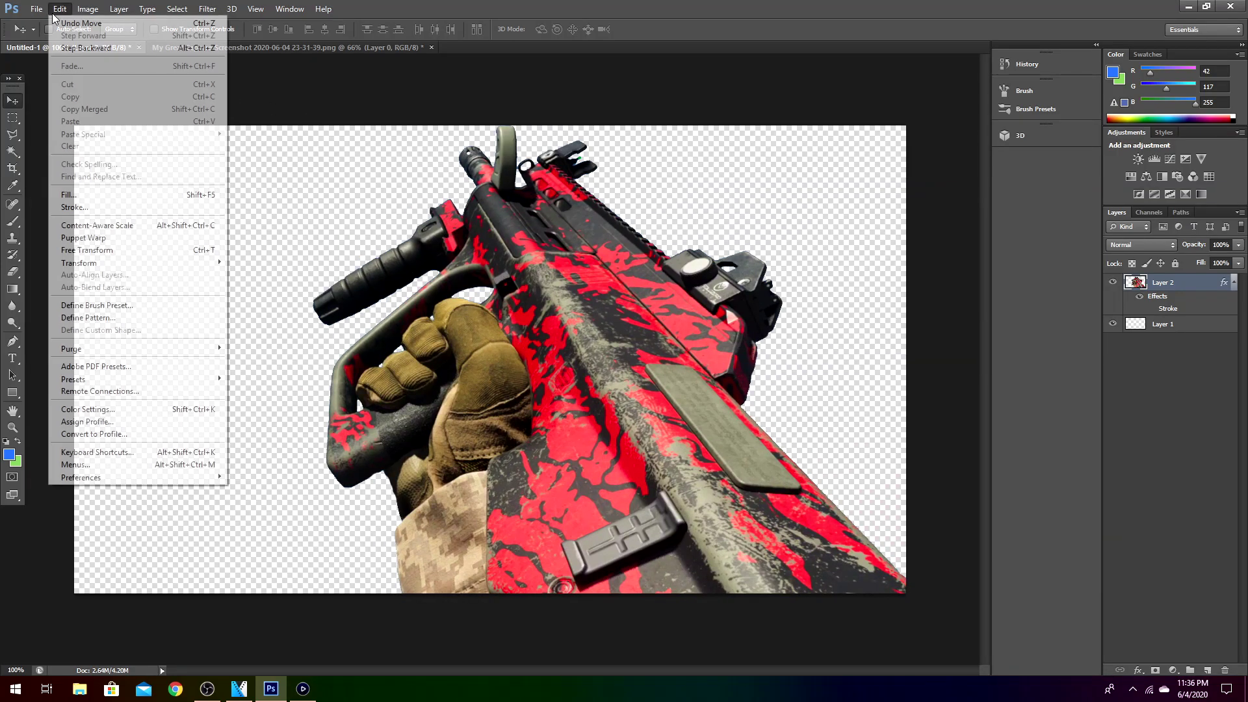
click(109, 257)
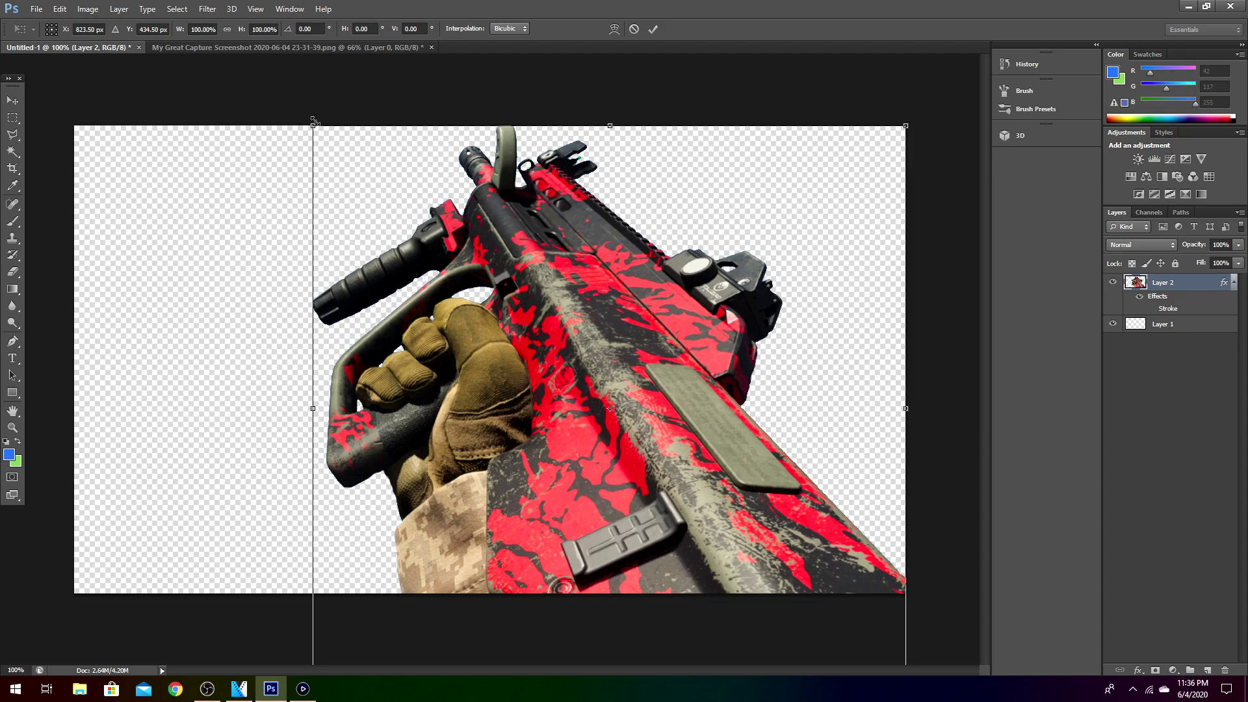
drag(314, 124, 388, 197)
drag(612, 376, 573, 329)
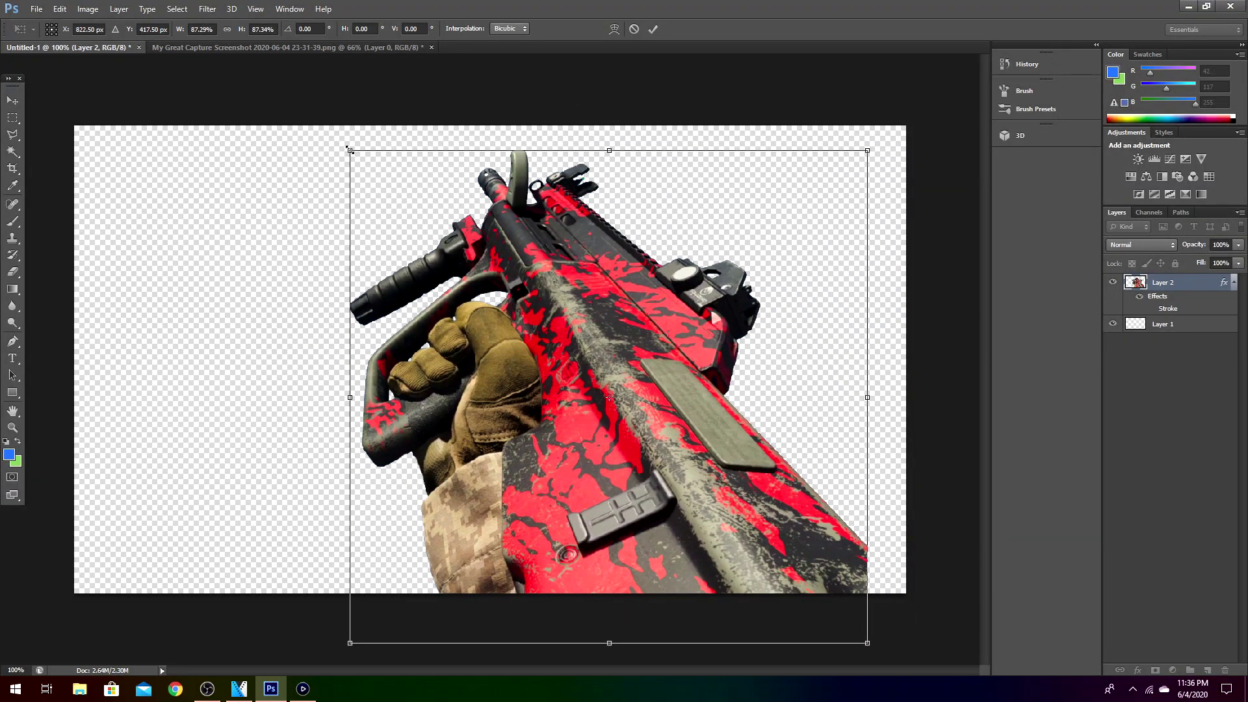
drag(350, 150, 364, 159)
drag(715, 416, 808, 403)
key(Return)
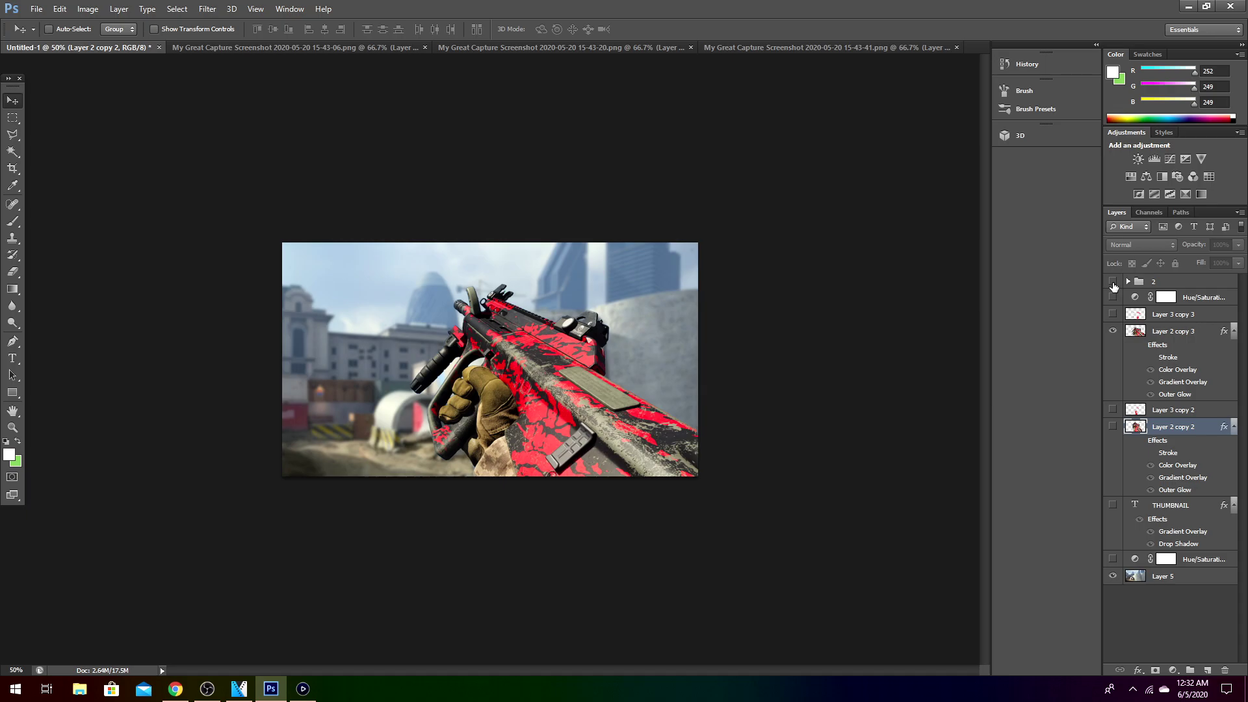
Show group 2 and the top Hue/Saturation adjustment layer, and review that adjustment's settings
drag(1112, 284, 1113, 302)
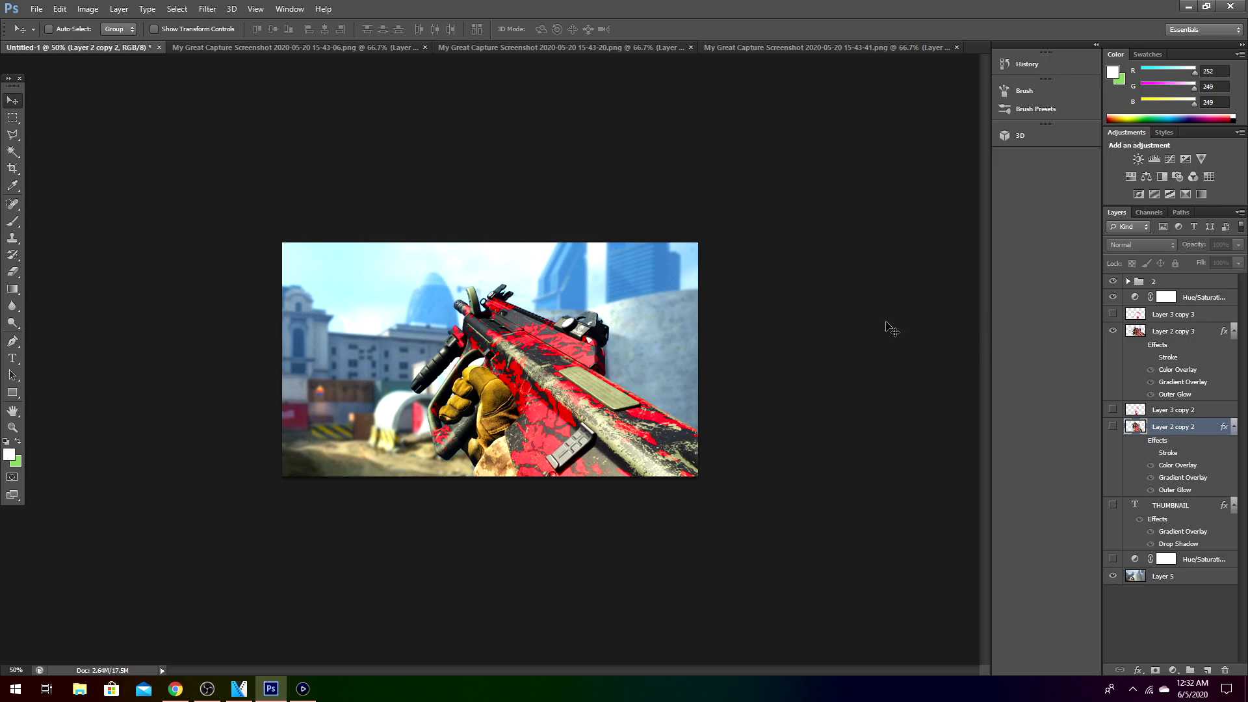
double_click(1136, 298)
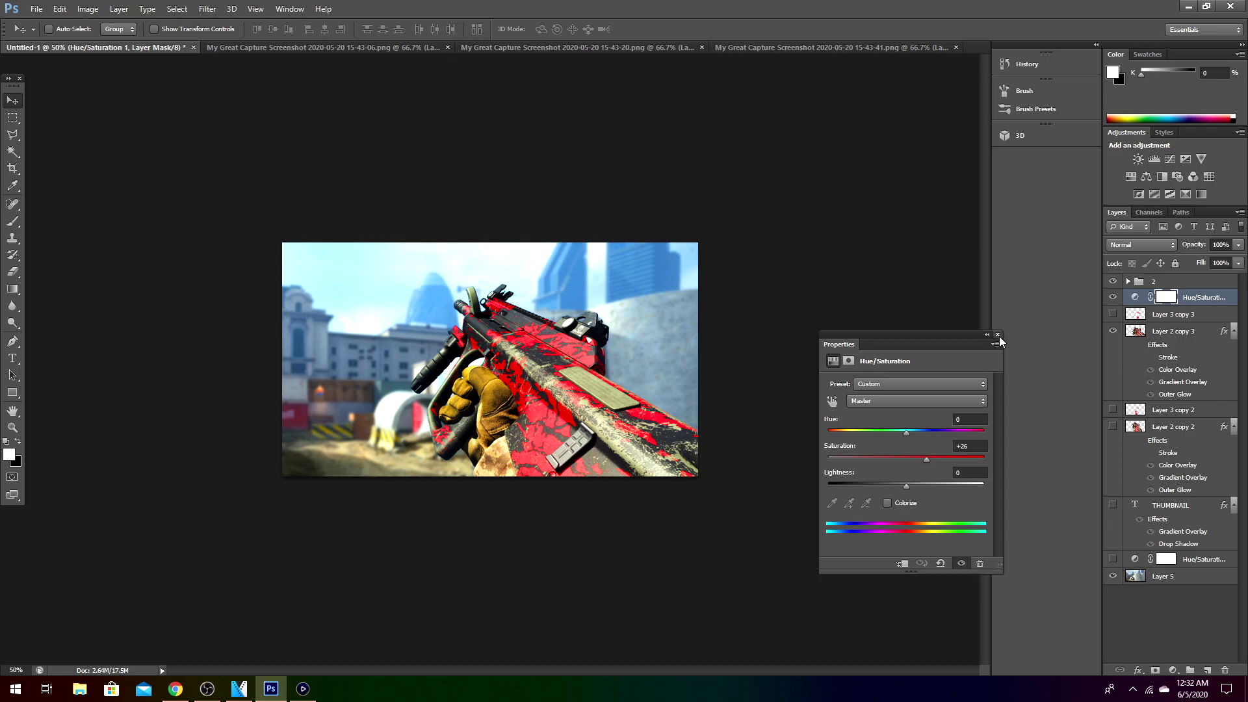
click(999, 335)
click(1149, 295)
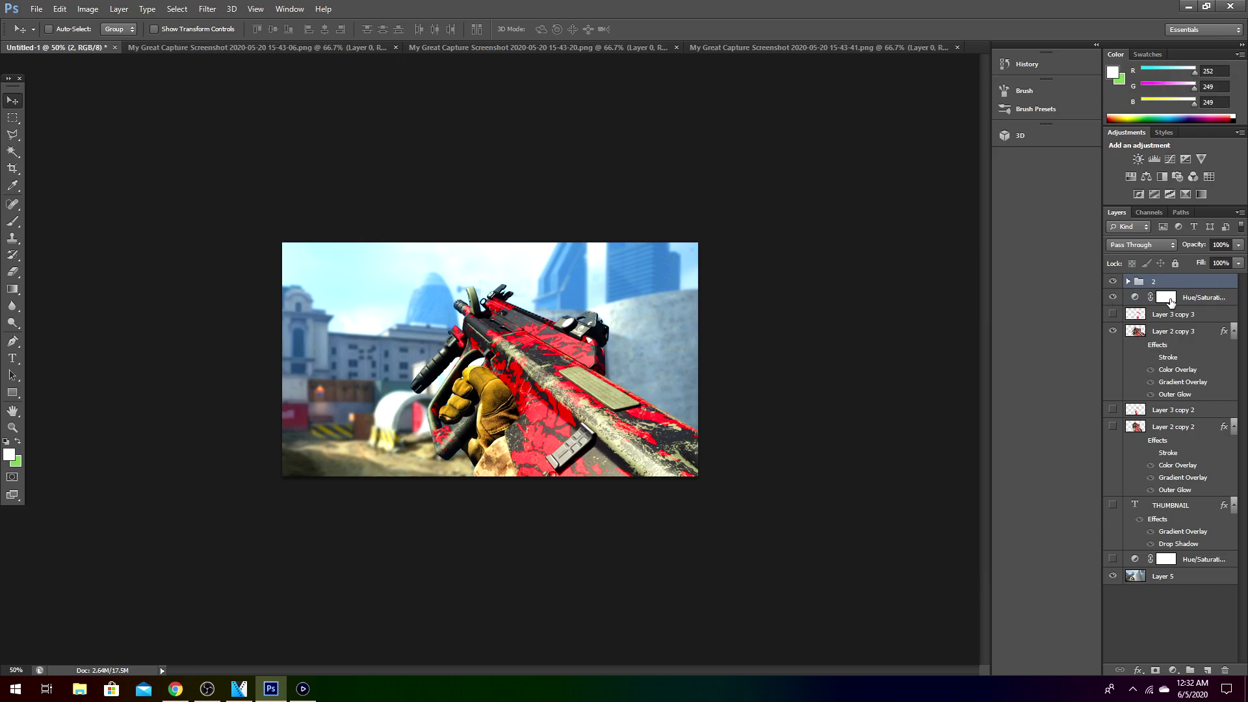
click(1189, 297)
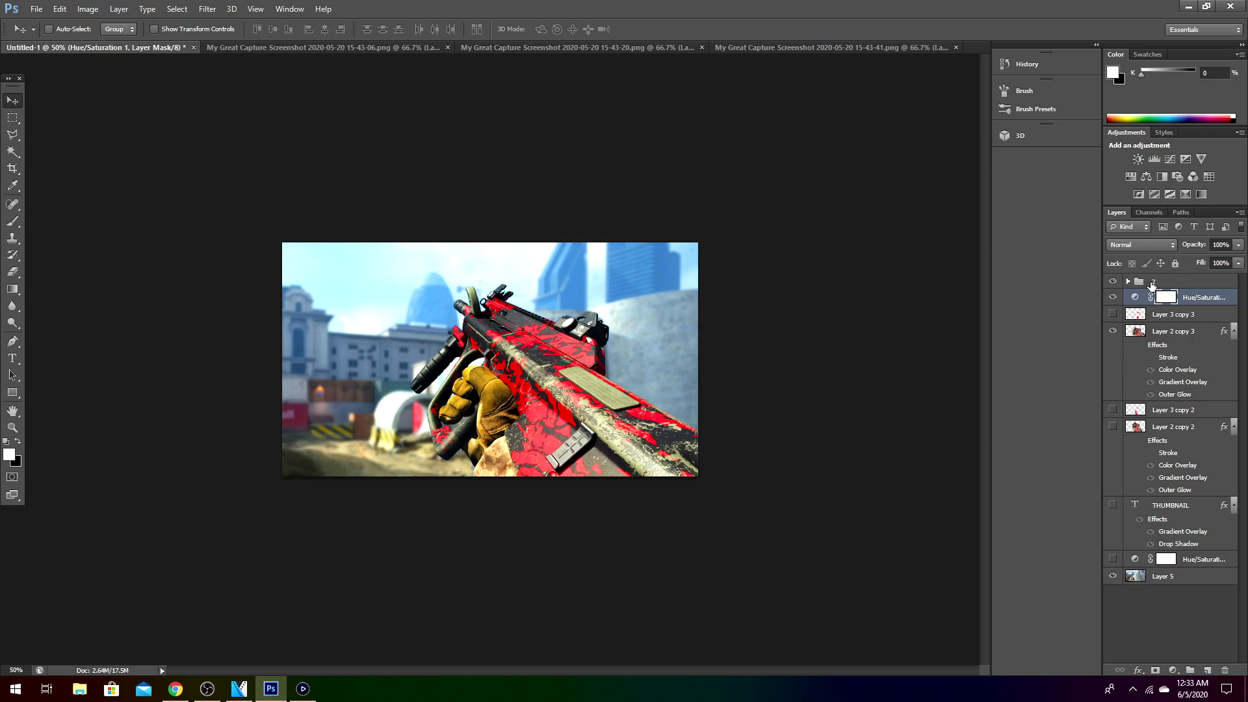
Turn on the Hue/Saturation adjustment directly above background Layer 5, review its settings, and compare the image with and without it
click(1175, 576)
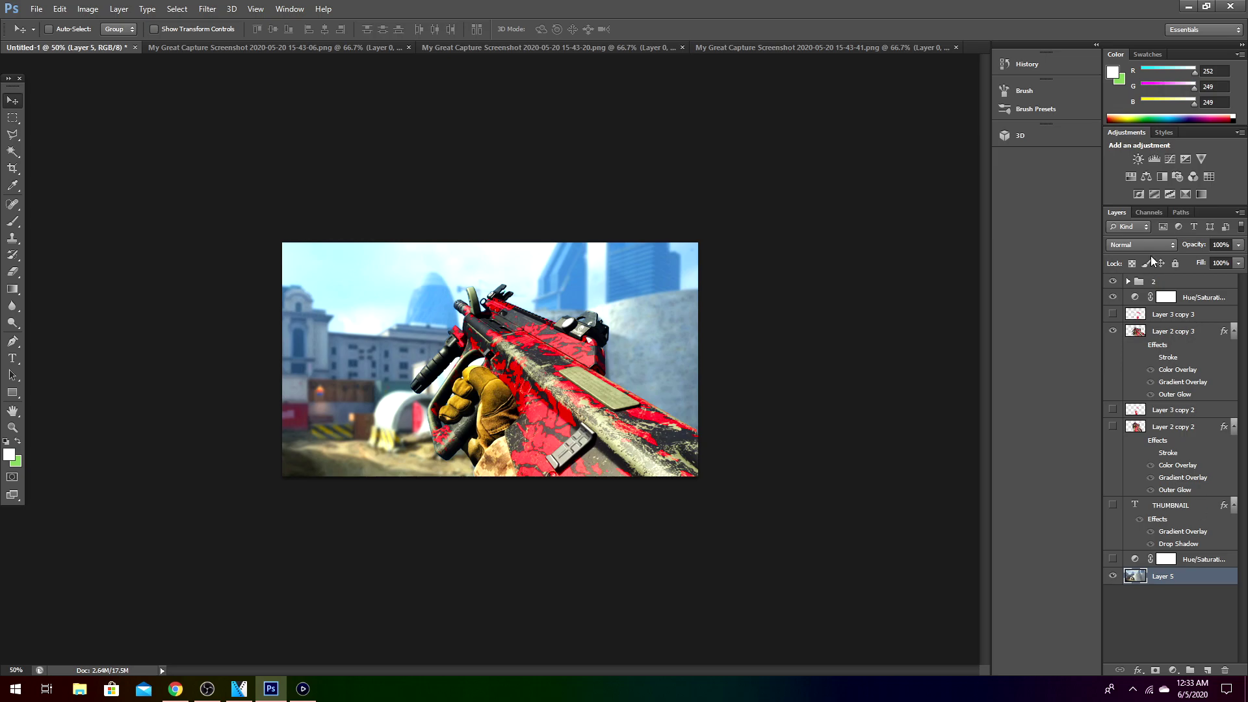
click(1130, 176)
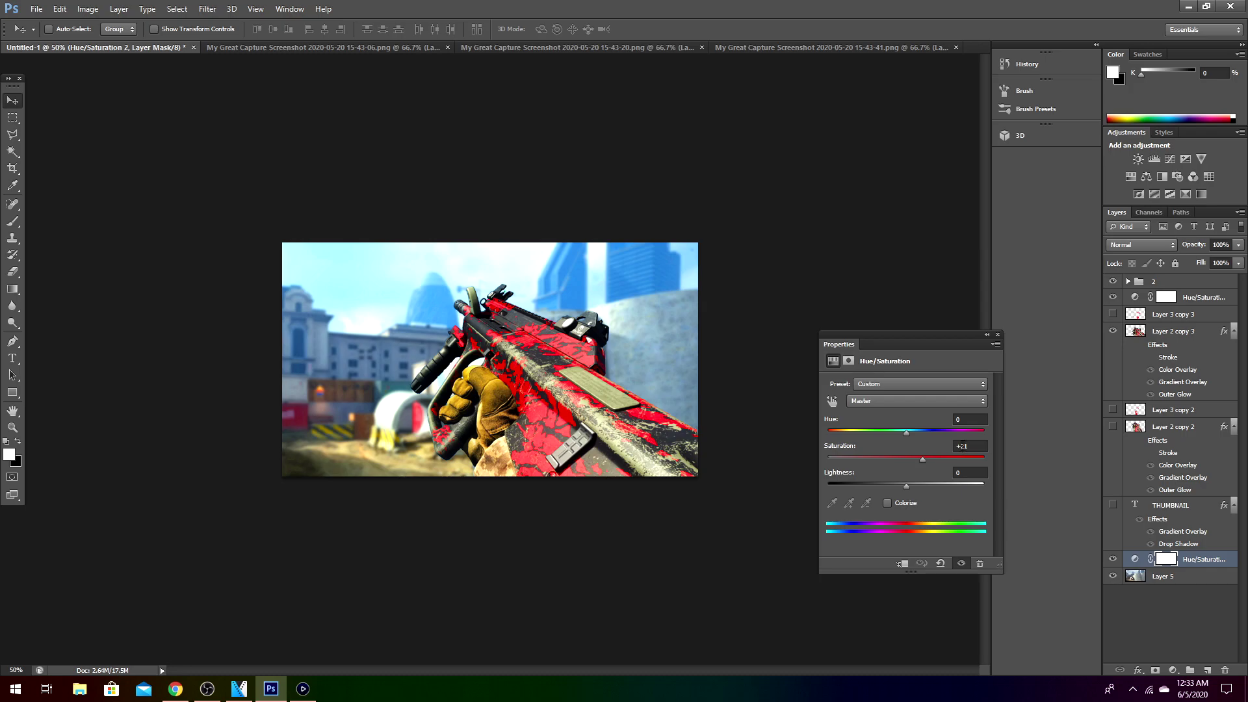
click(998, 334)
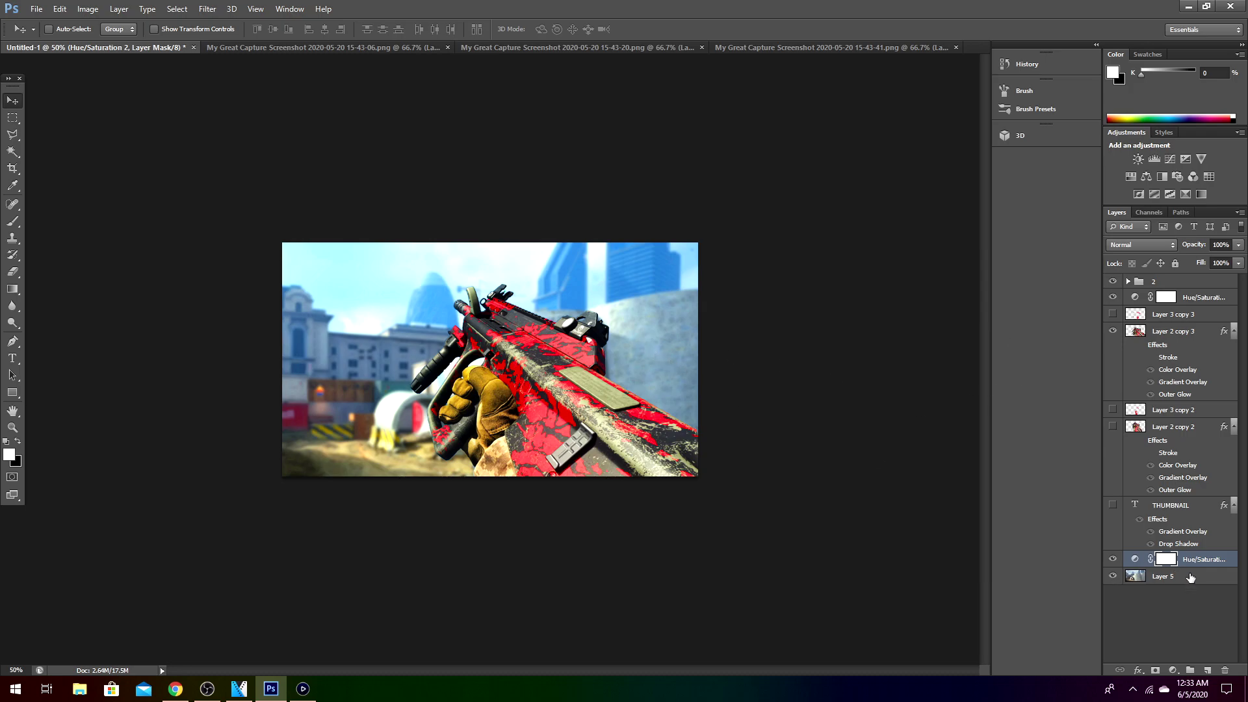
click(1111, 559)
click(1112, 558)
click(1112, 559)
click(1112, 558)
click(1182, 581)
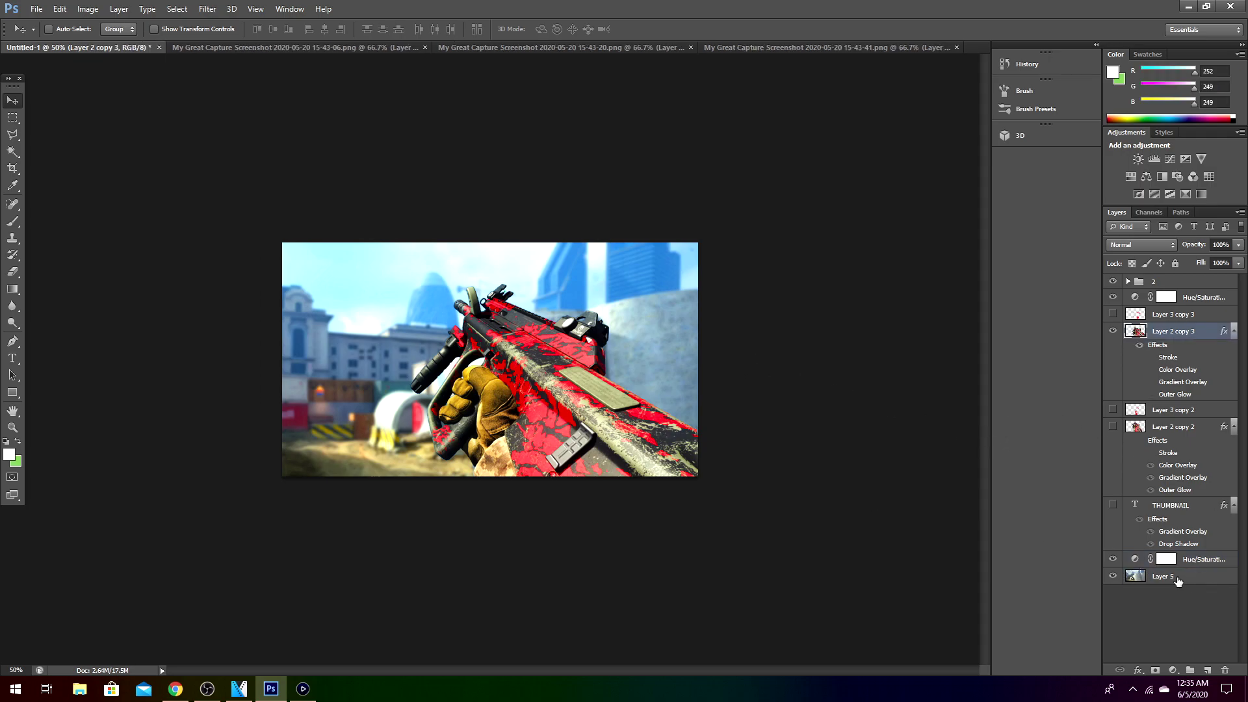
Apply a Gaussian Blur with a radius of 2.2 pixels to background Layer 5
click(1178, 580)
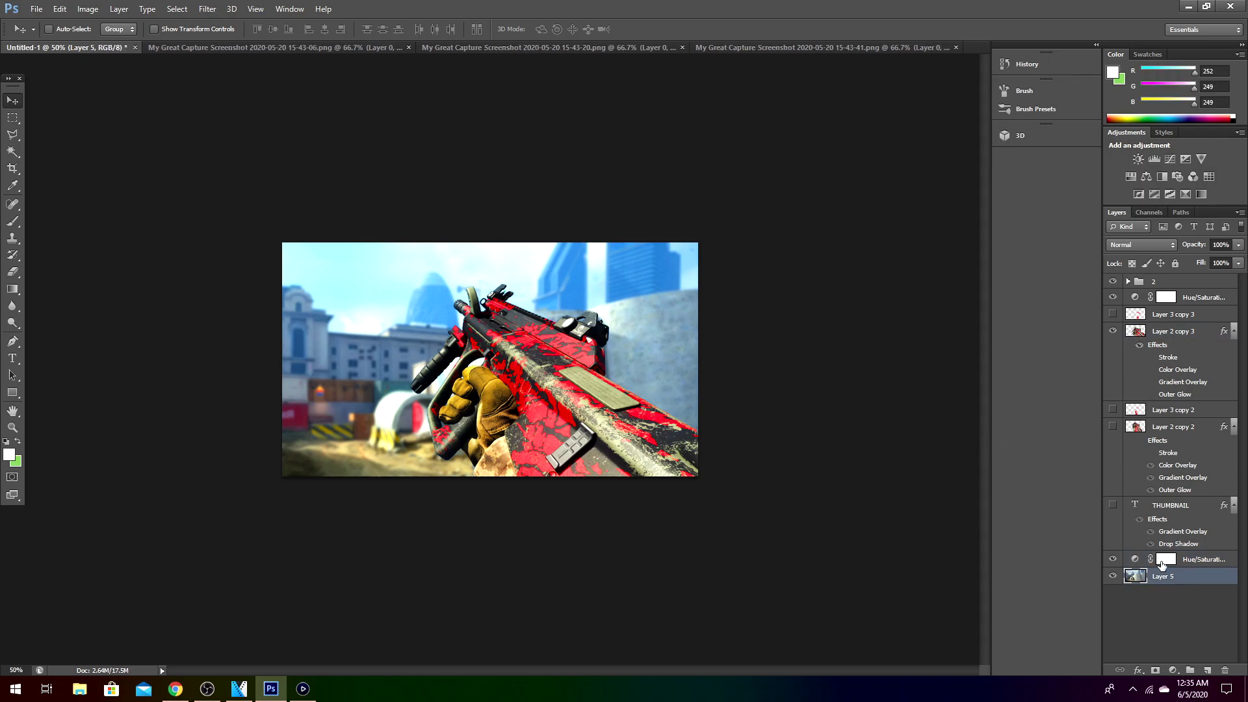
click(207, 9)
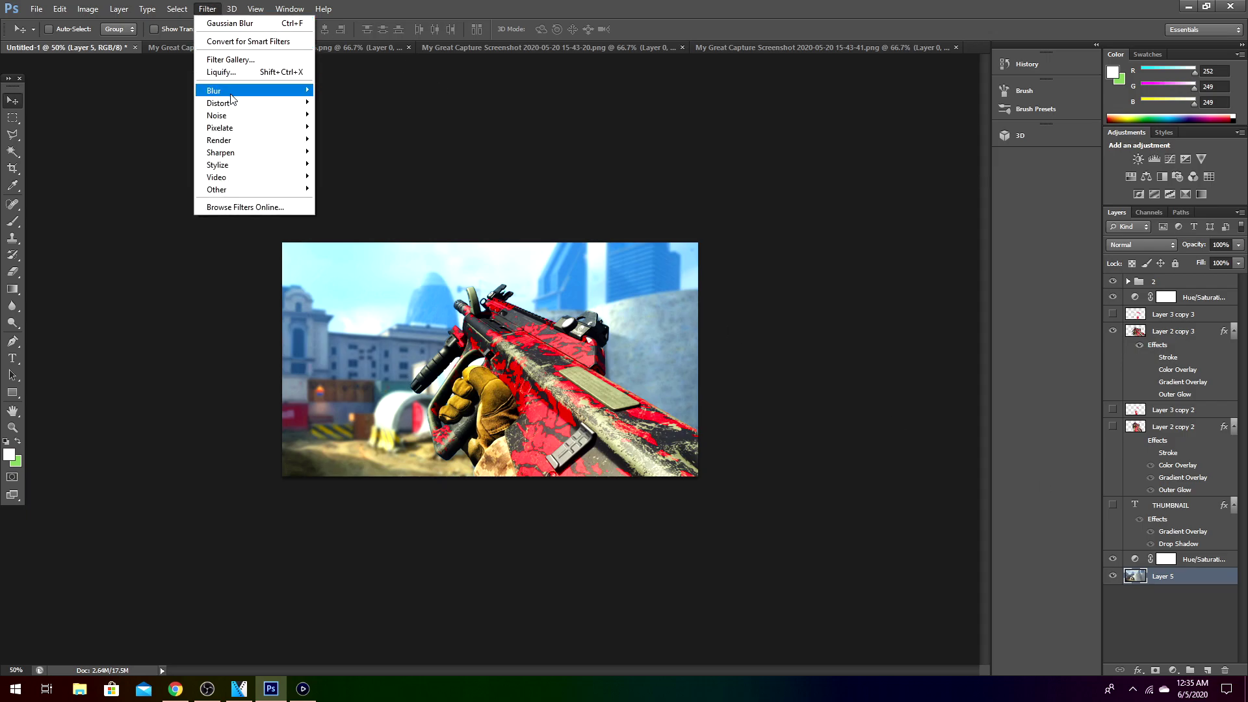
mouse_move(221, 91)
click(358, 174)
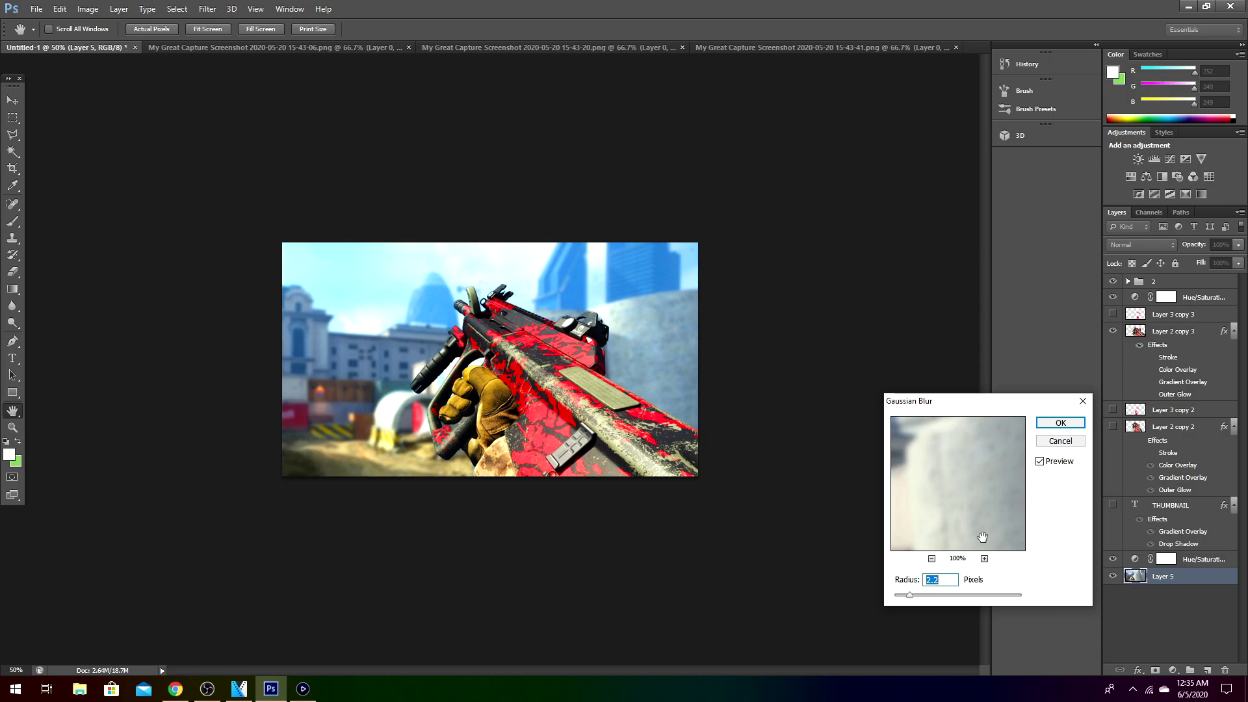
click(1060, 422)
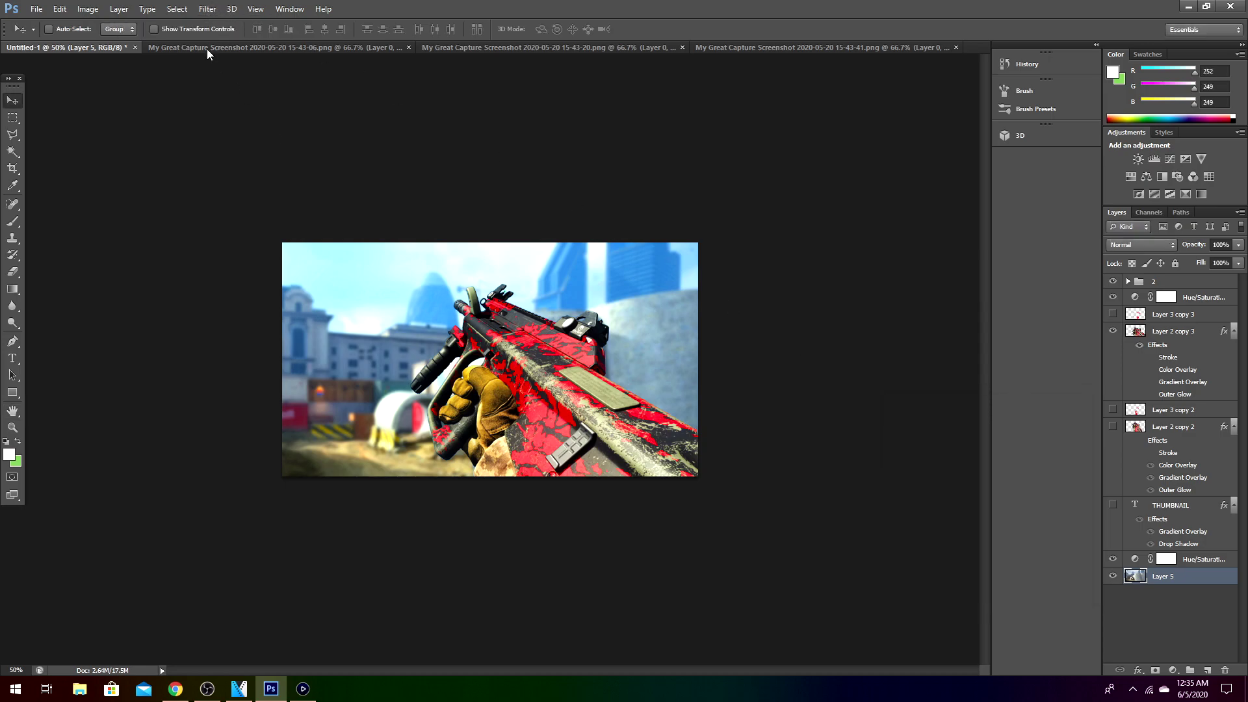
click(208, 9)
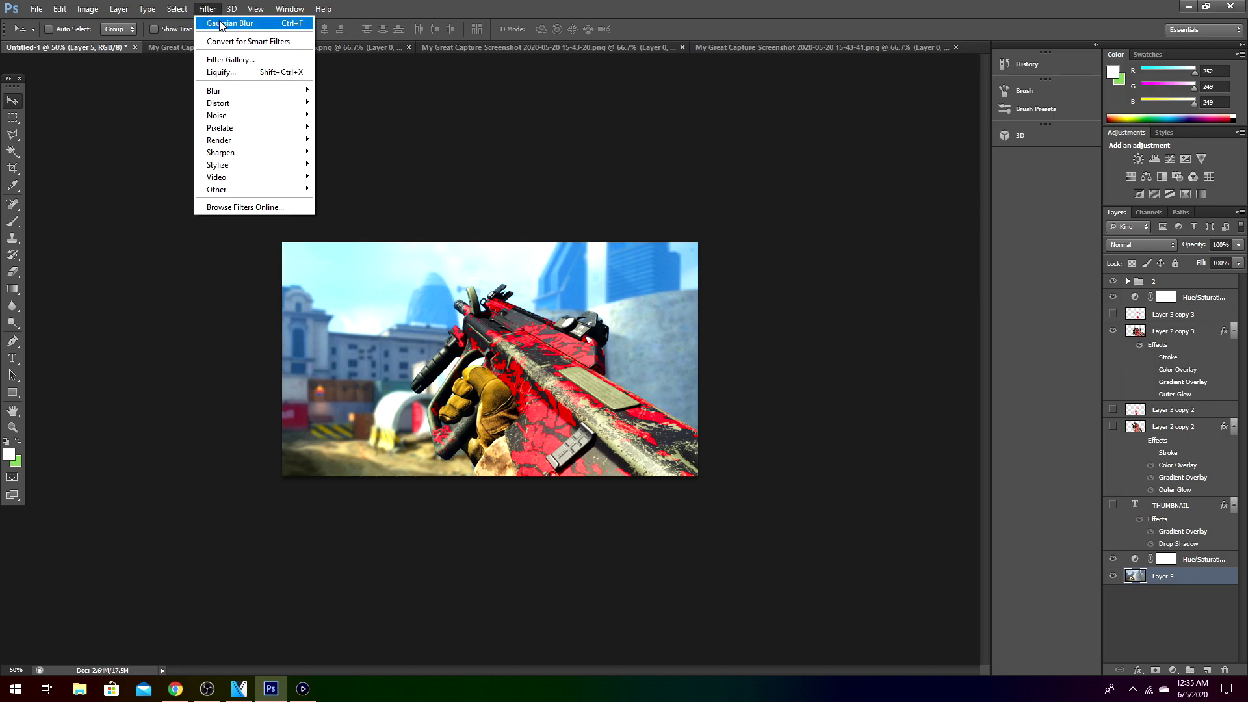
click(383, 112)
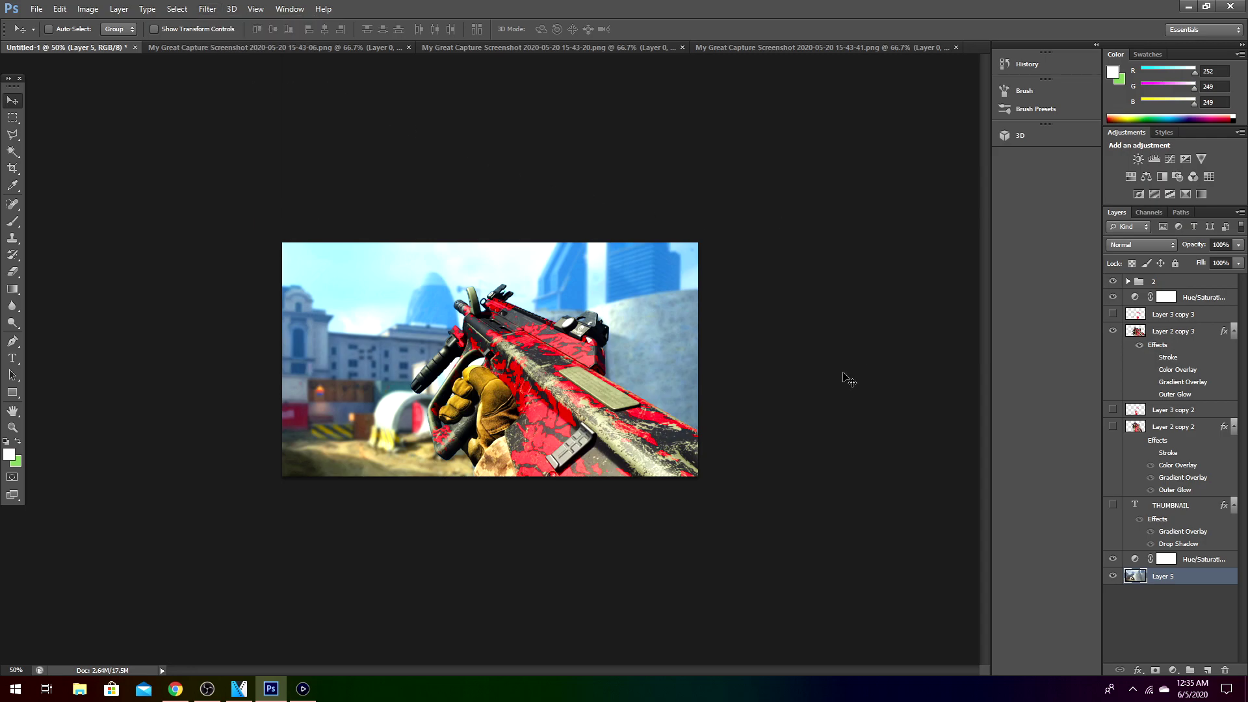
Add an Outer Glow to Layer 2 copy 3 in Screen mode at 20% opacity and 250 px size, and compare it on and off
click(1180, 334)
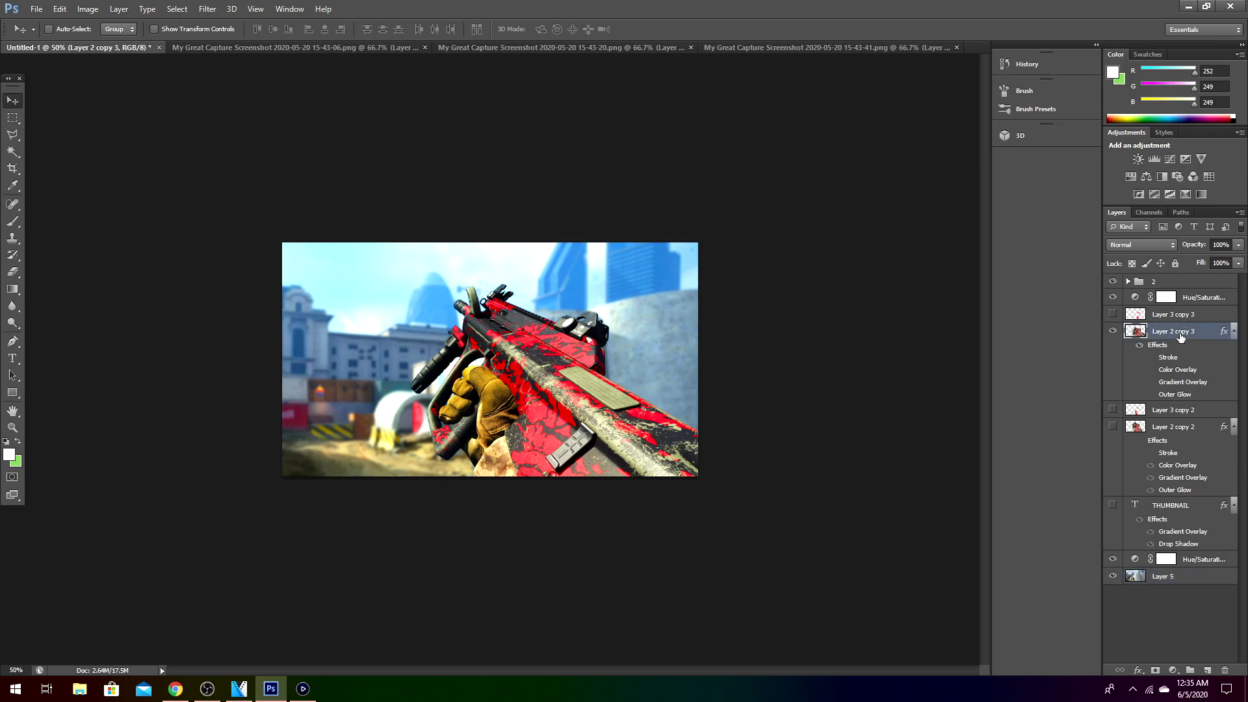
double_click(1155, 351)
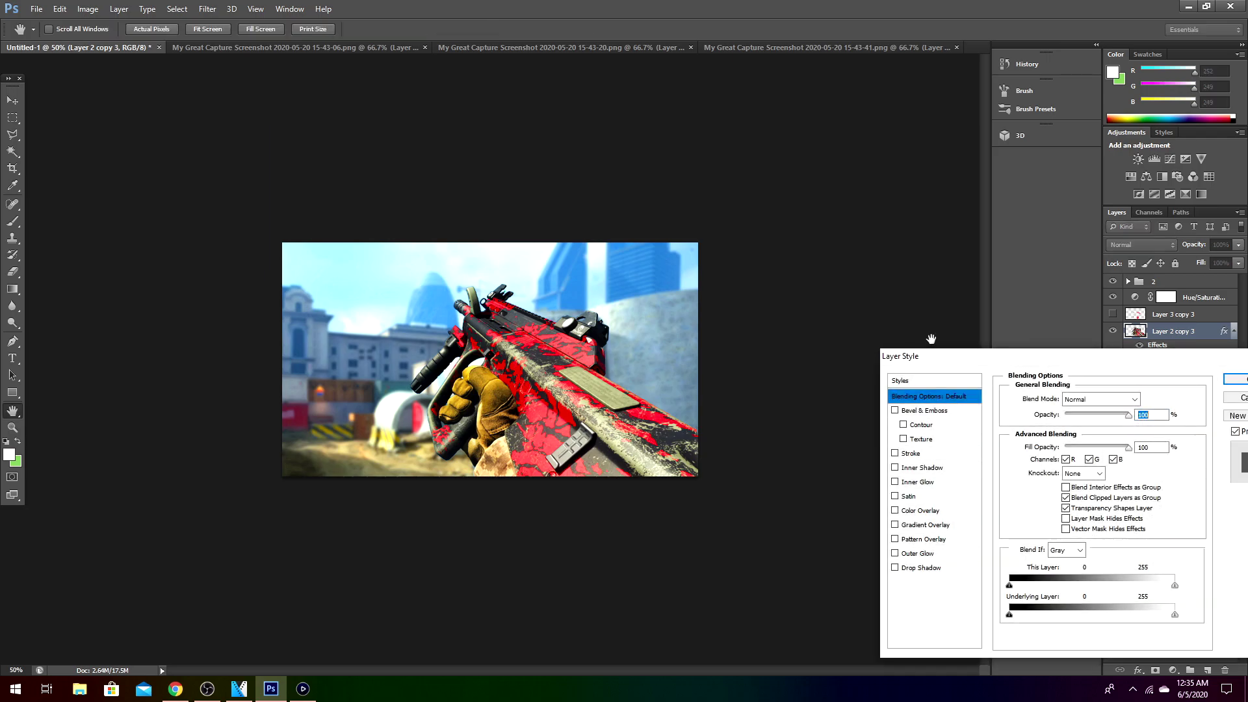
click(917, 553)
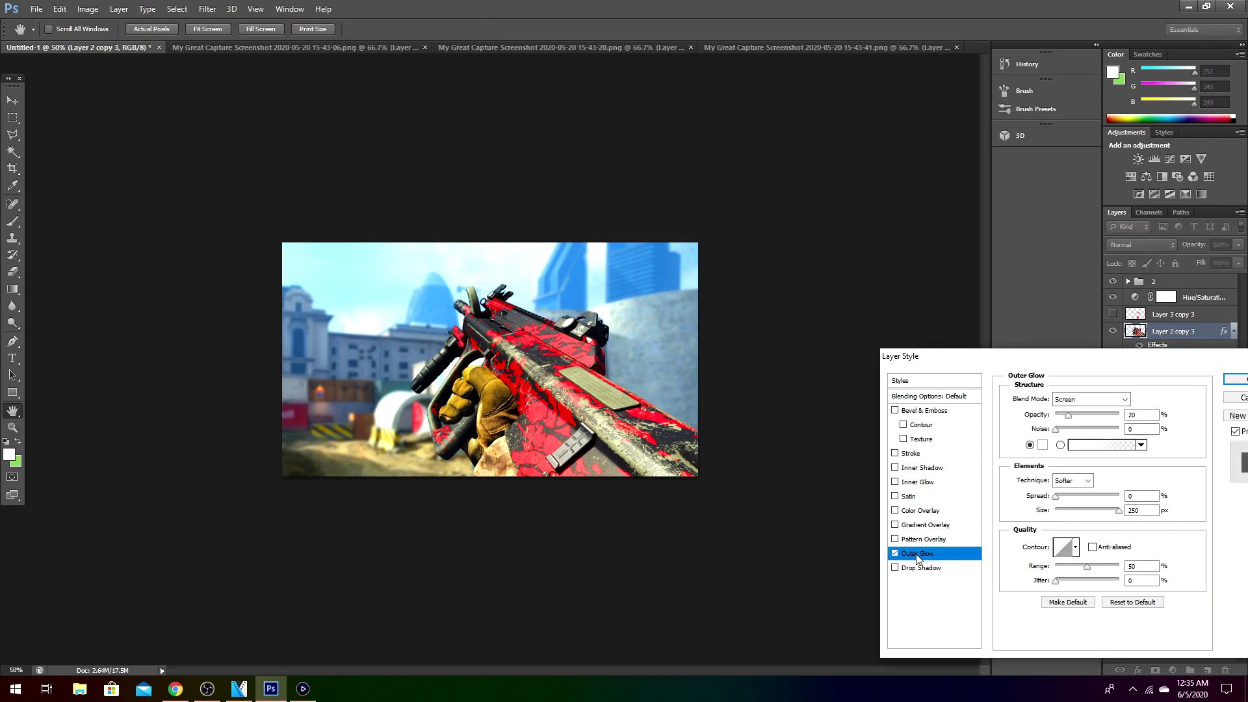
drag(1068, 416, 1119, 417)
click(1118, 510)
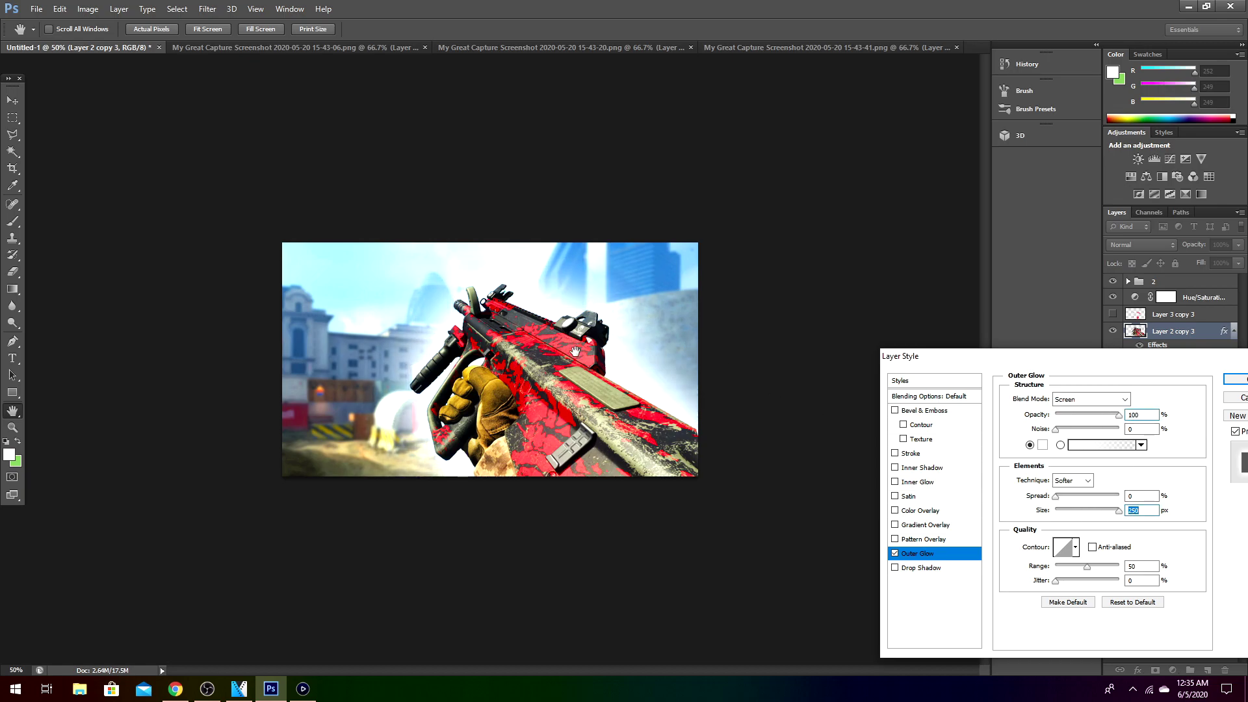
drag(1119, 414, 1071, 419)
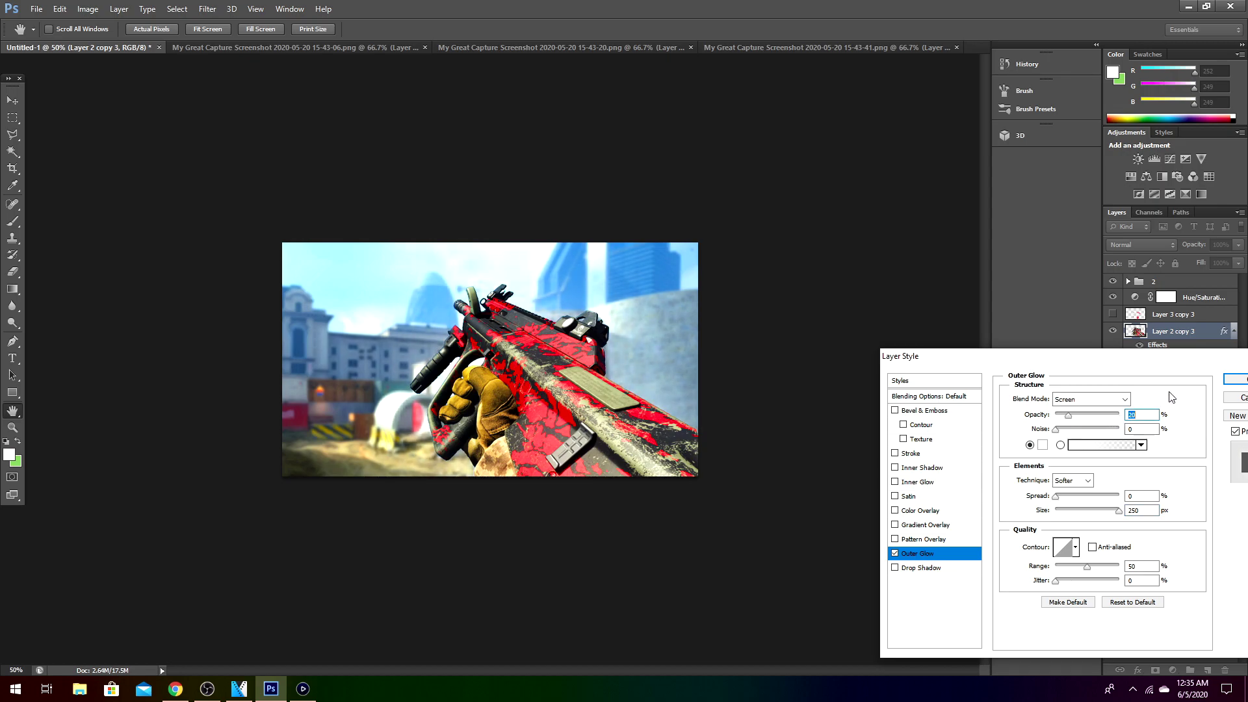
click(894, 554)
click(895, 554)
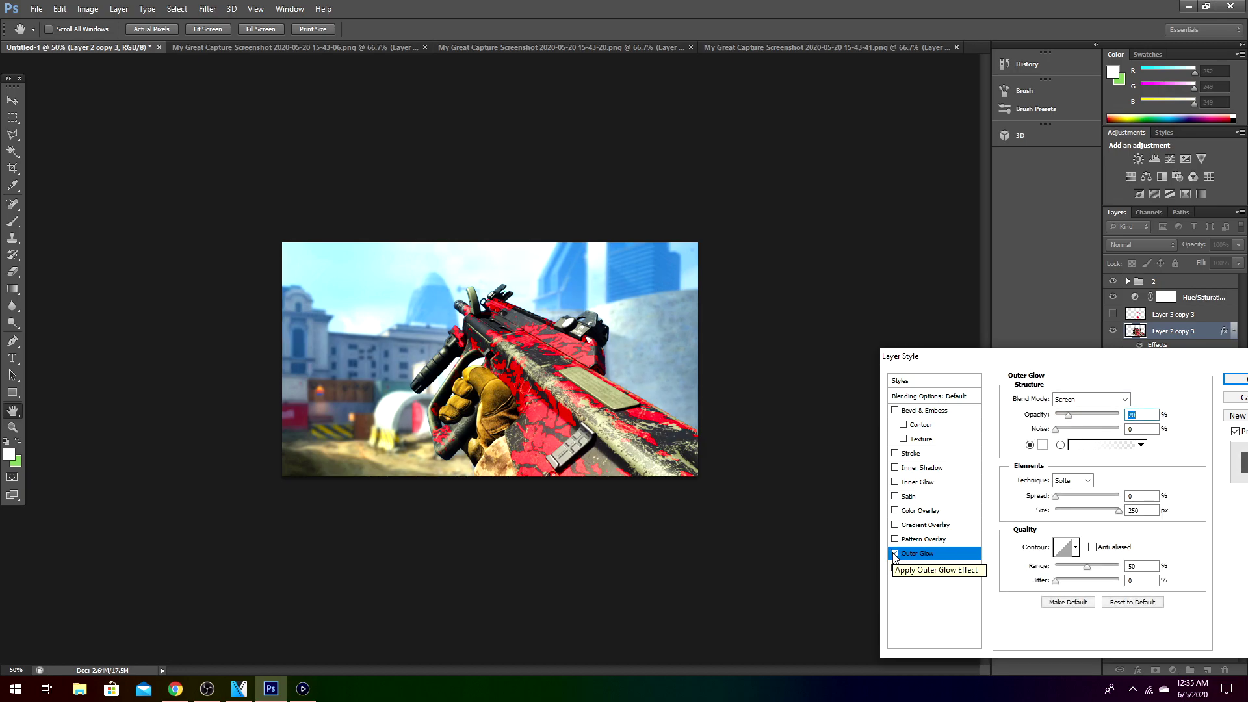
click(895, 554)
click(895, 554)
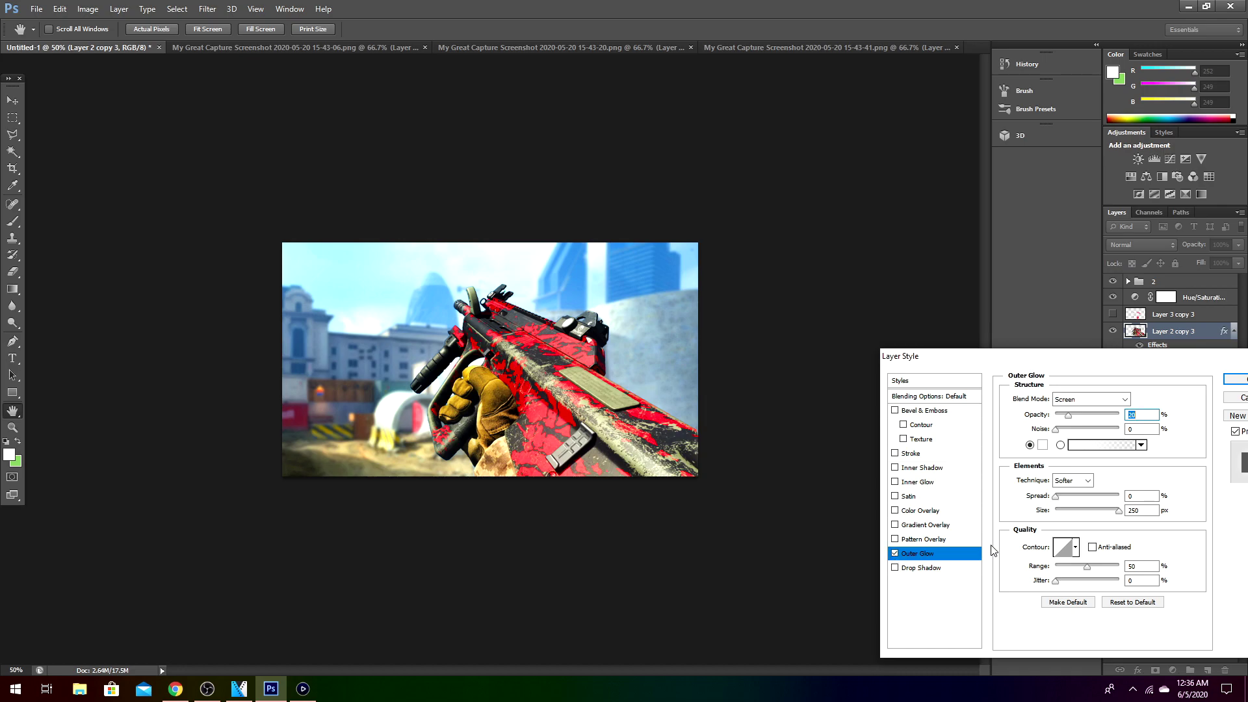
Add a white Color Overlay to the gun layer in Overlay mode at 16% opacity, and compare it on and off
click(895, 511)
click(912, 512)
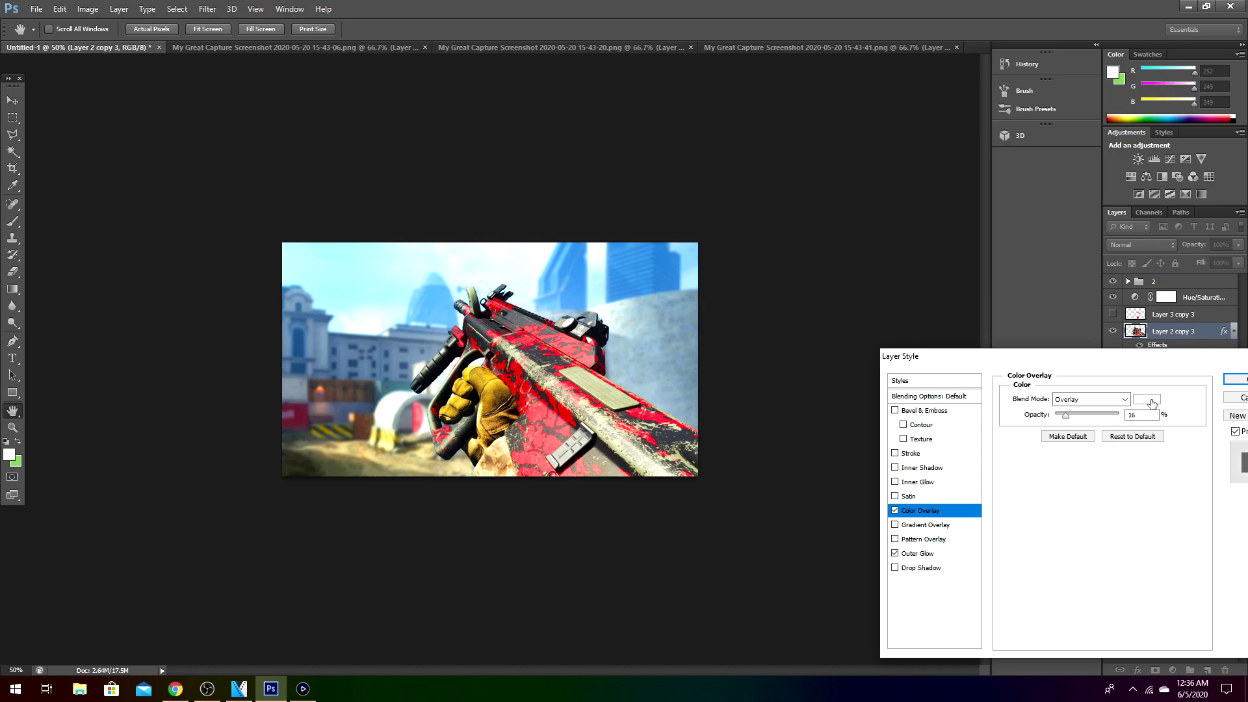
click(894, 511)
click(894, 511)
click(895, 511)
click(895, 510)
click(895, 511)
click(894, 511)
click(894, 510)
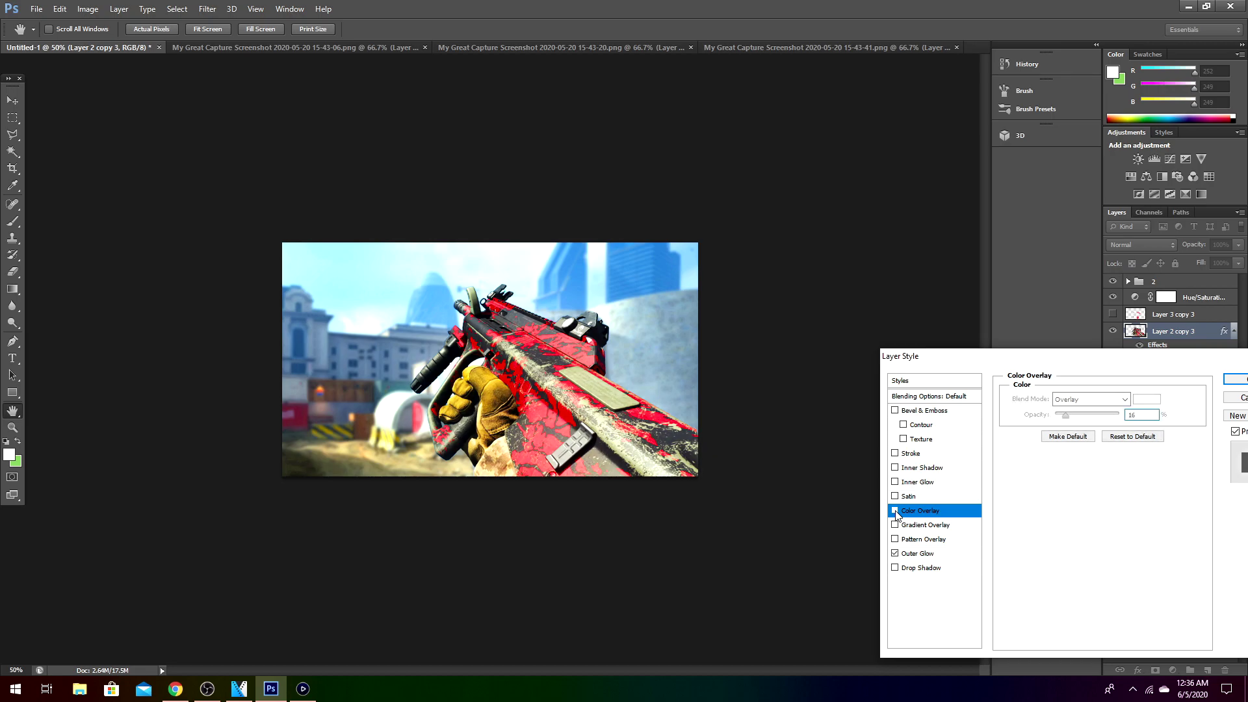
click(895, 511)
click(894, 511)
click(895, 511)
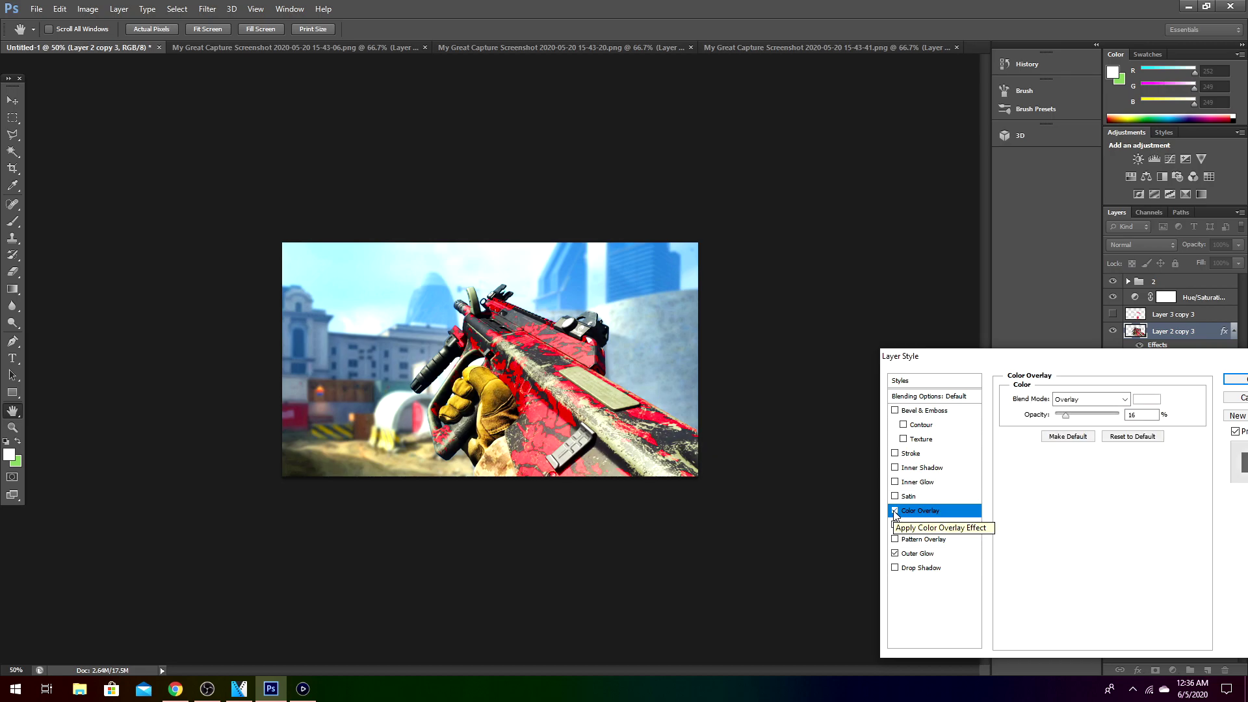
click(895, 511)
click(895, 510)
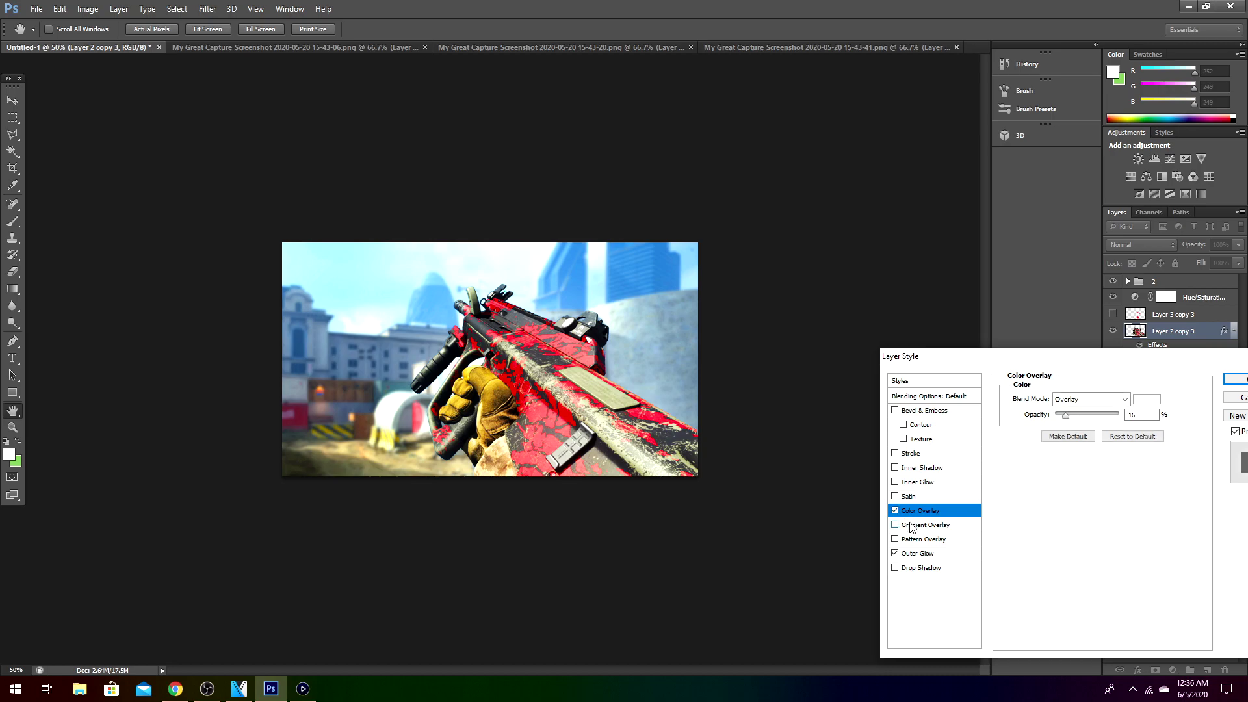
Add a black-to-white linear Gradient Overlay to gun layer Layer 2 copy 3 in Soft Light mode at about 39% opacity
click(924, 525)
click(1065, 431)
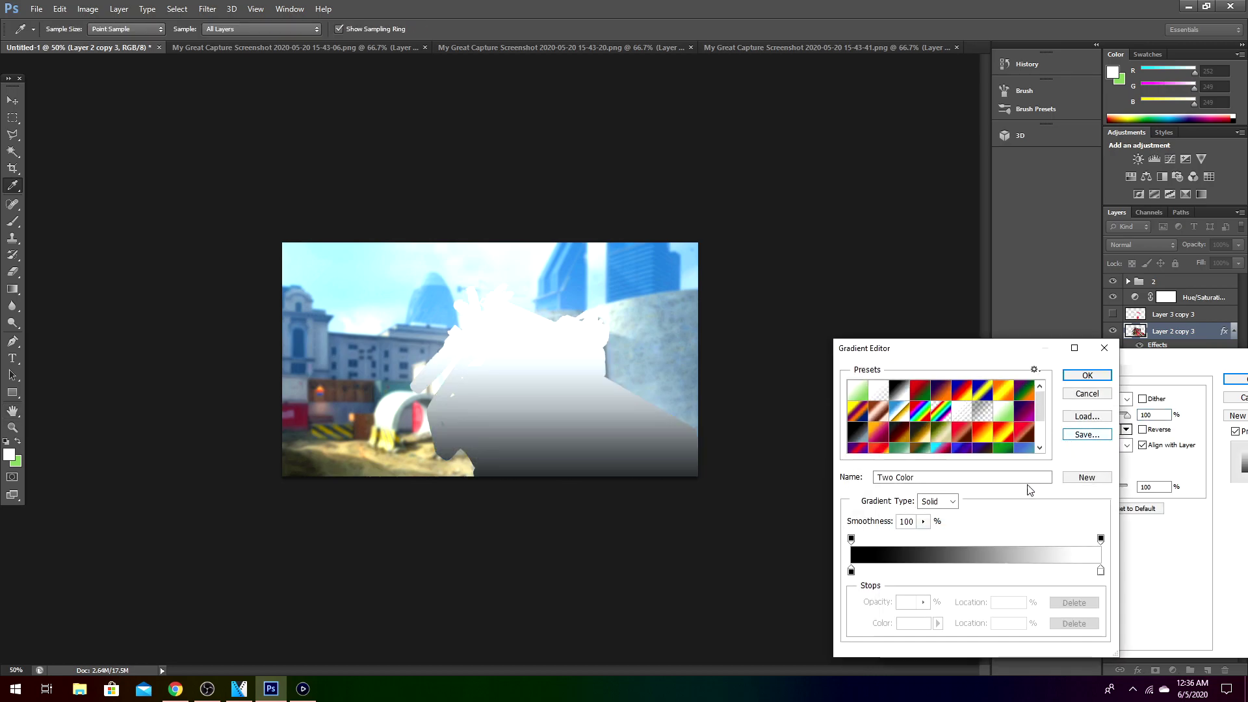
click(1090, 393)
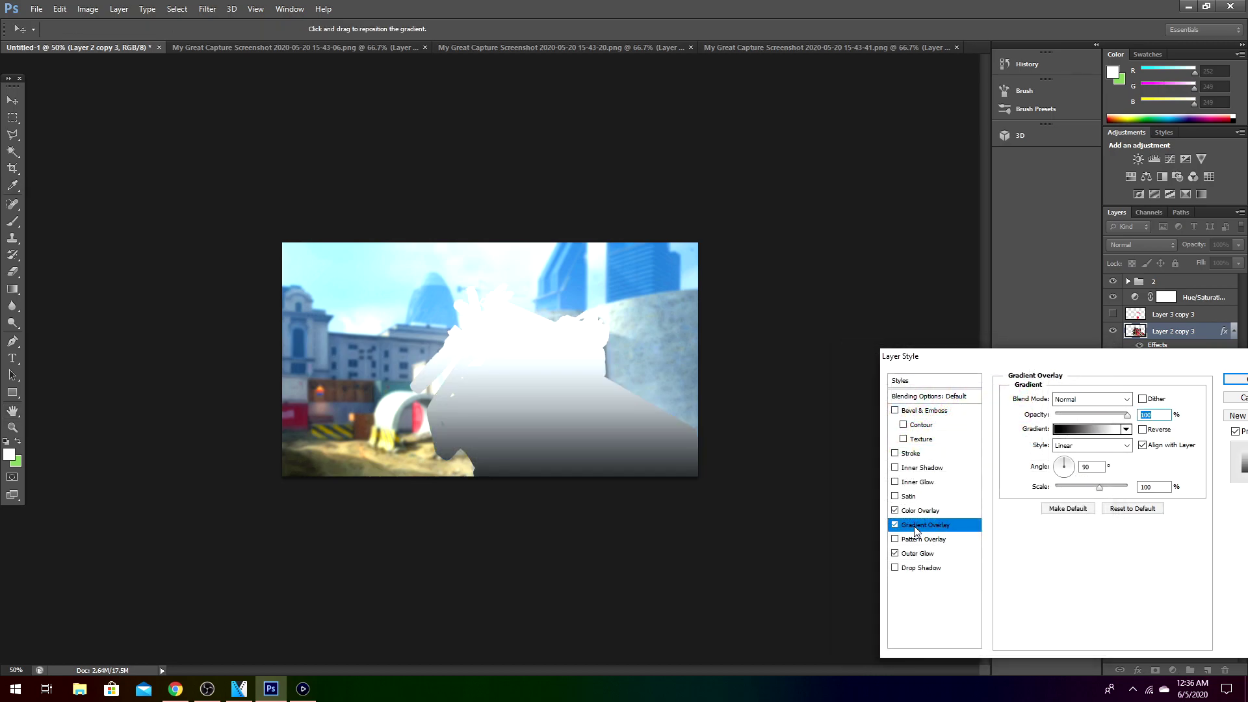
click(1088, 399)
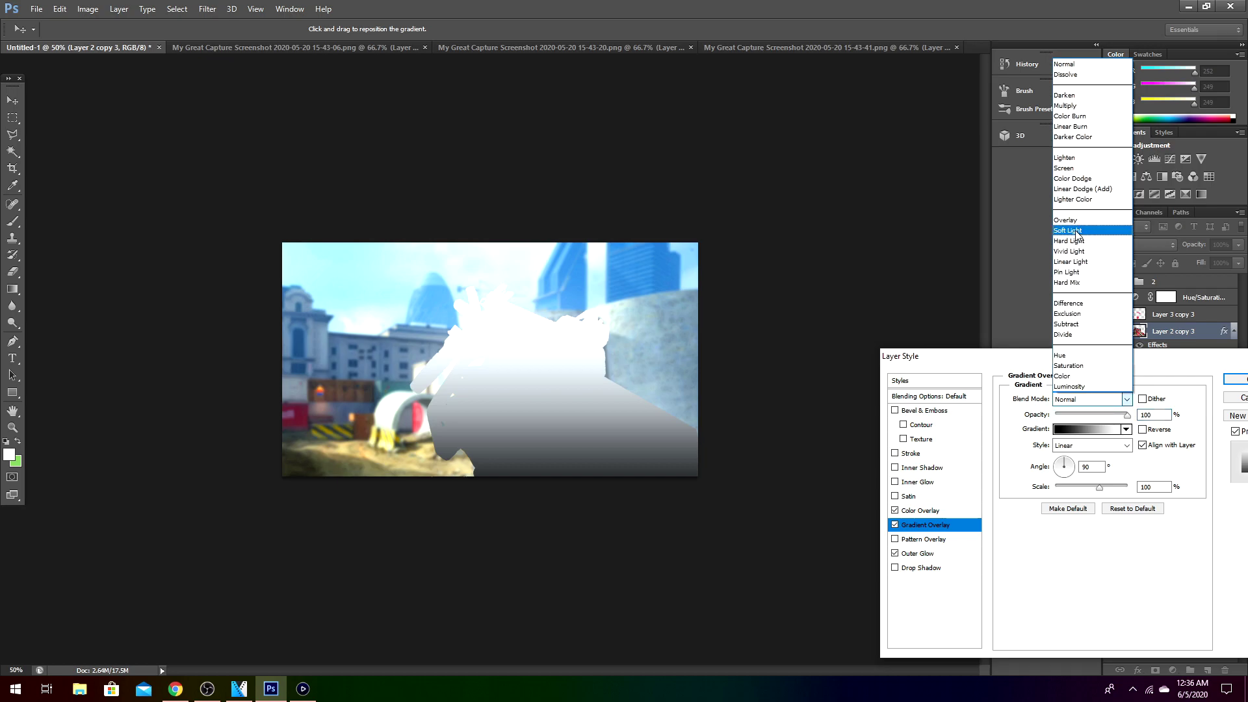
click(1076, 231)
click(1082, 429)
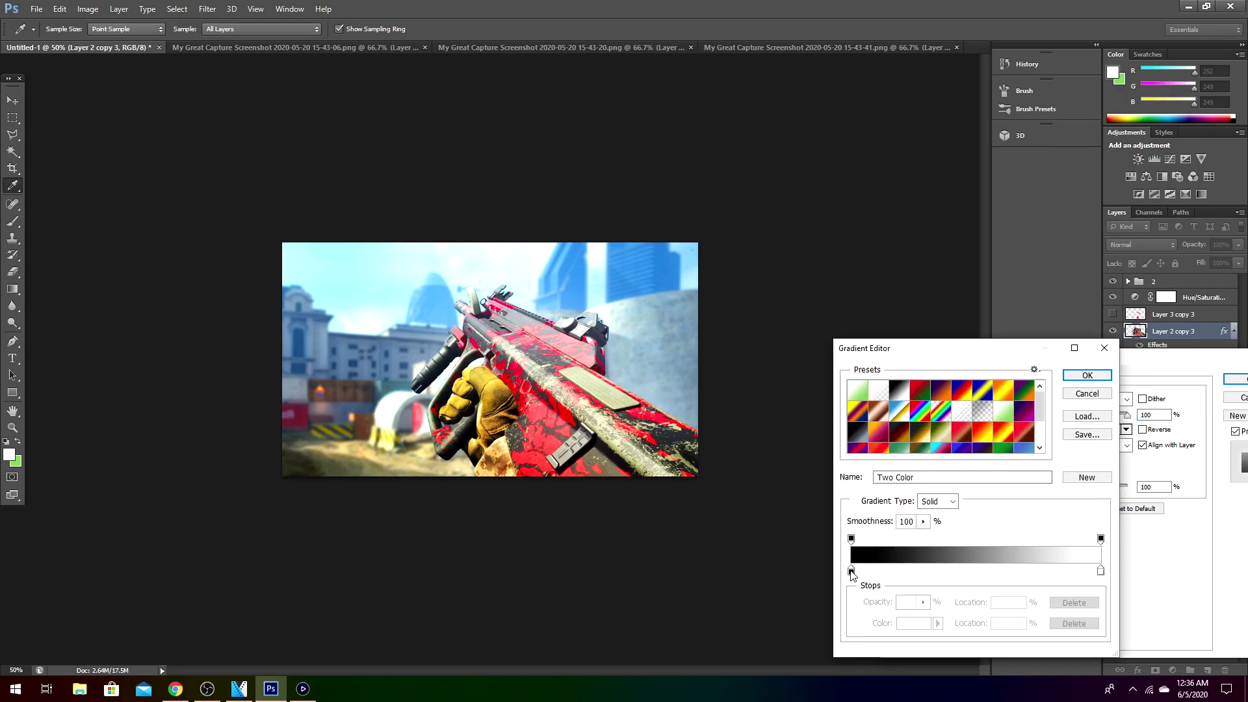
click(1086, 375)
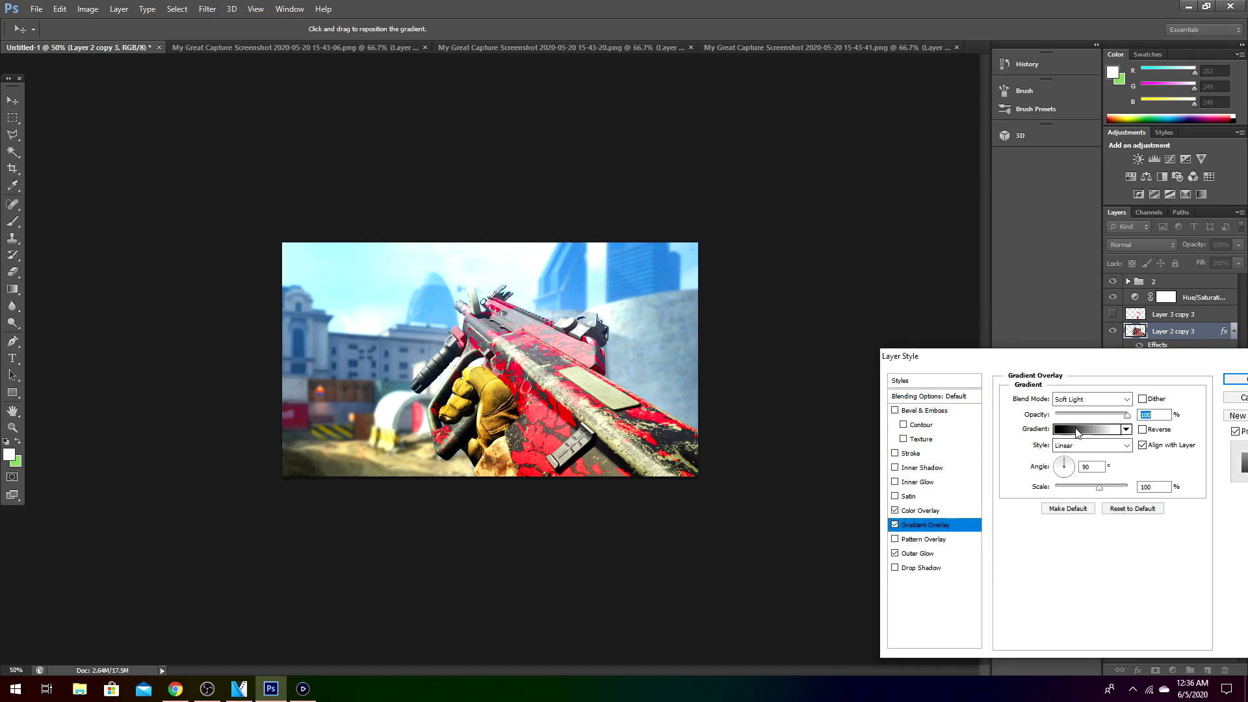
drag(1128, 417, 1081, 417)
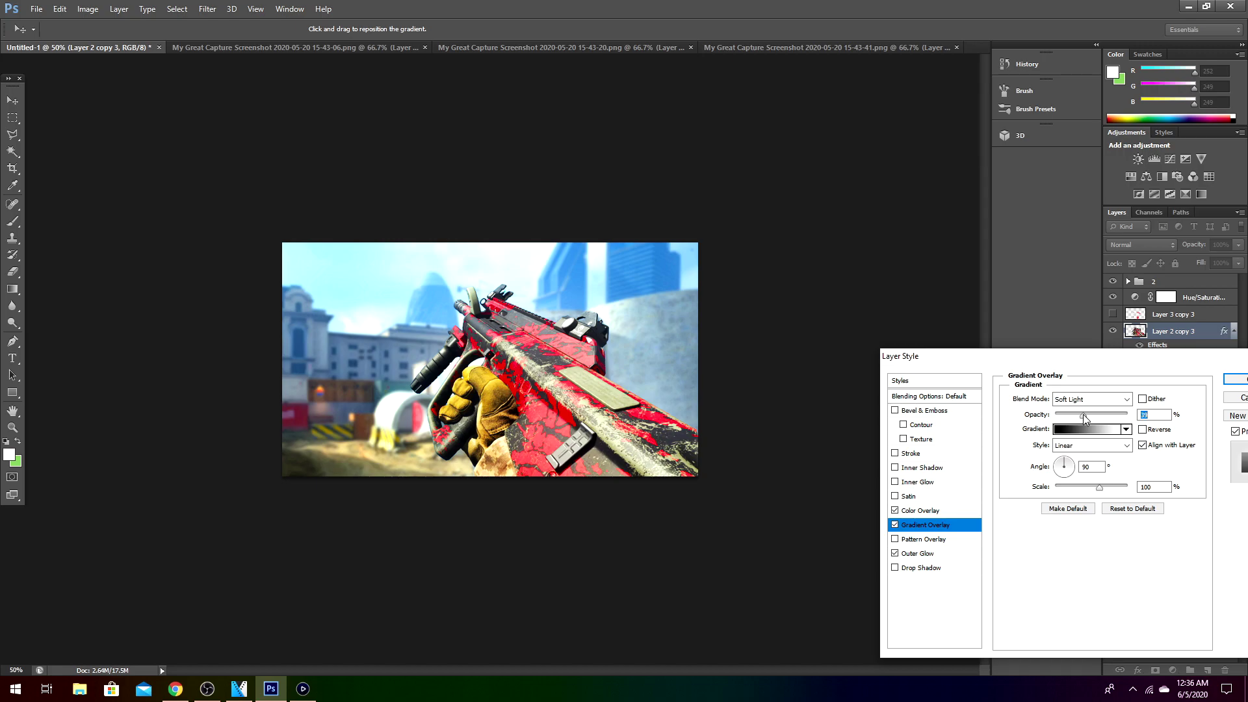
click(1234, 383)
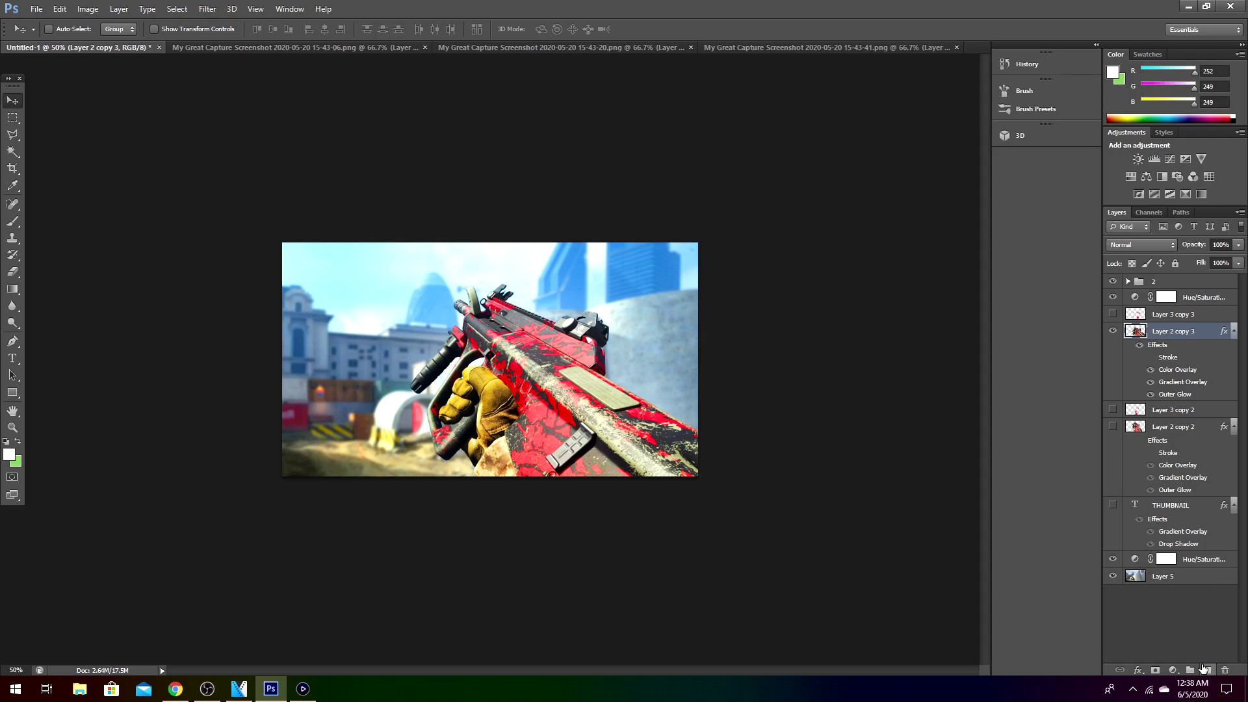
Create a new layer directly above Layer 2 copy 3 and set its blend mode to Soft Light
click(1204, 668)
click(1136, 245)
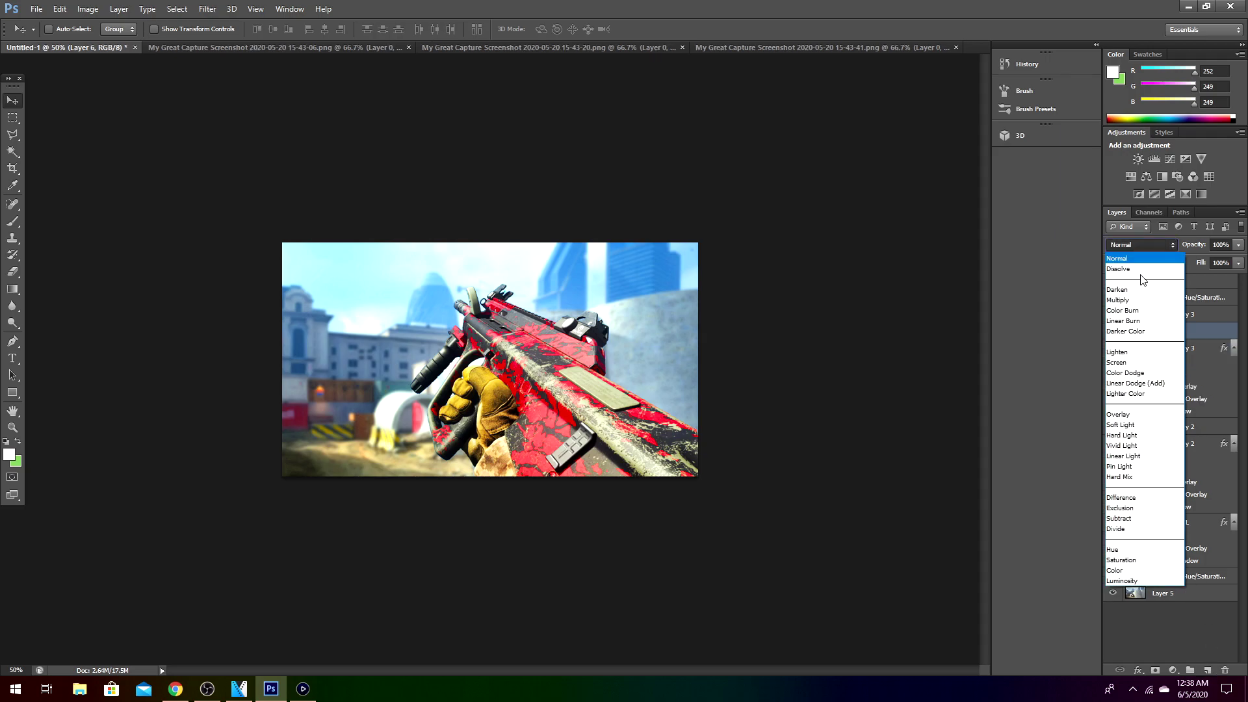
click(1144, 421)
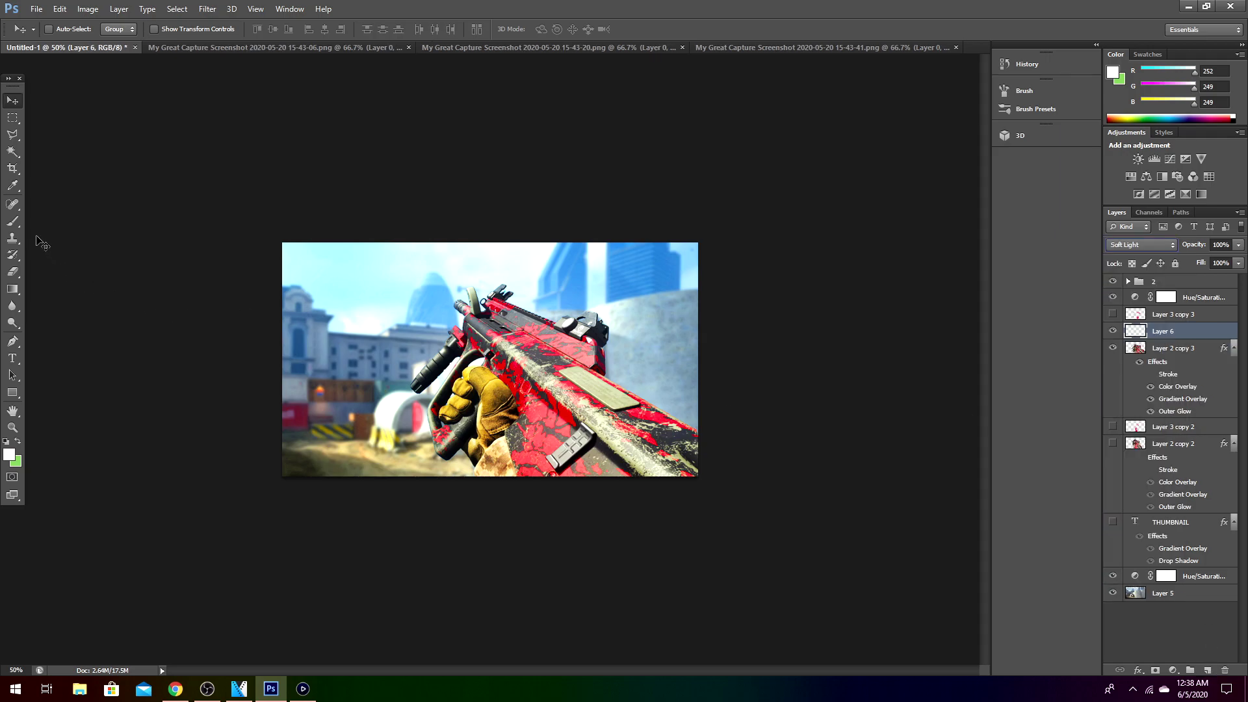
Choose the Brush tool and sample the gun's bright red (RGB 255, 0, 0) as the foreground color
click(12, 221)
click(5, 455)
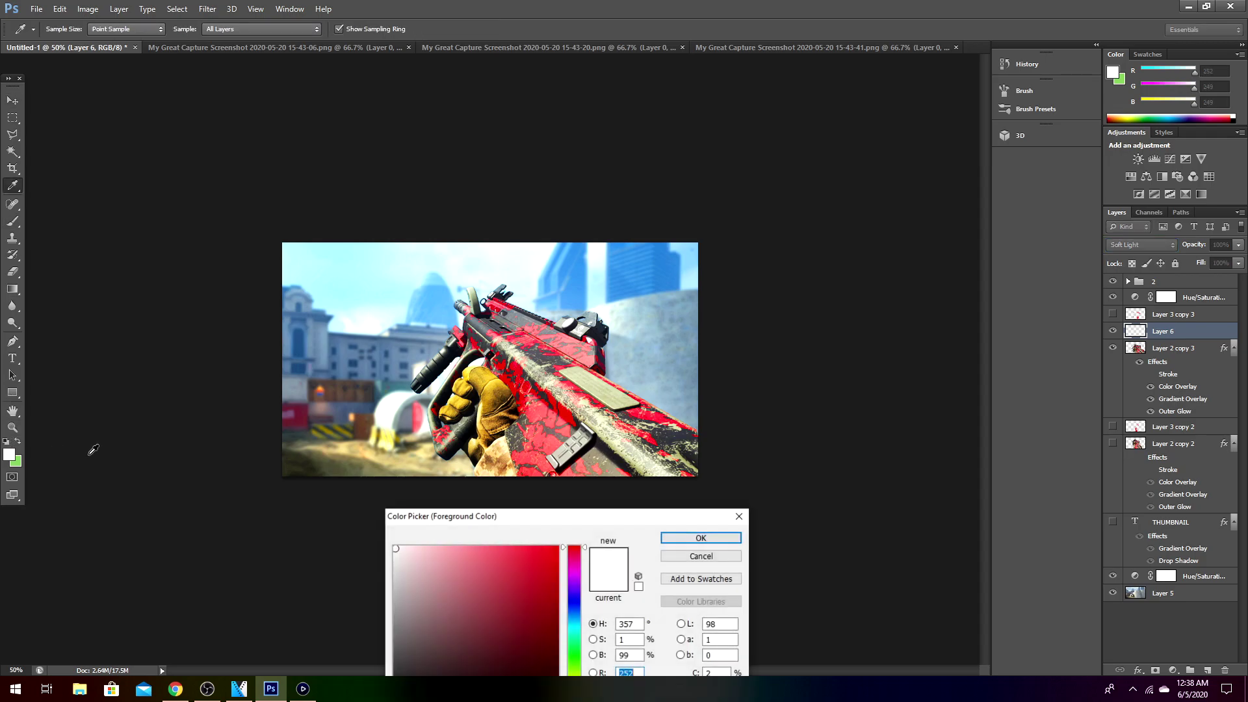
click(517, 384)
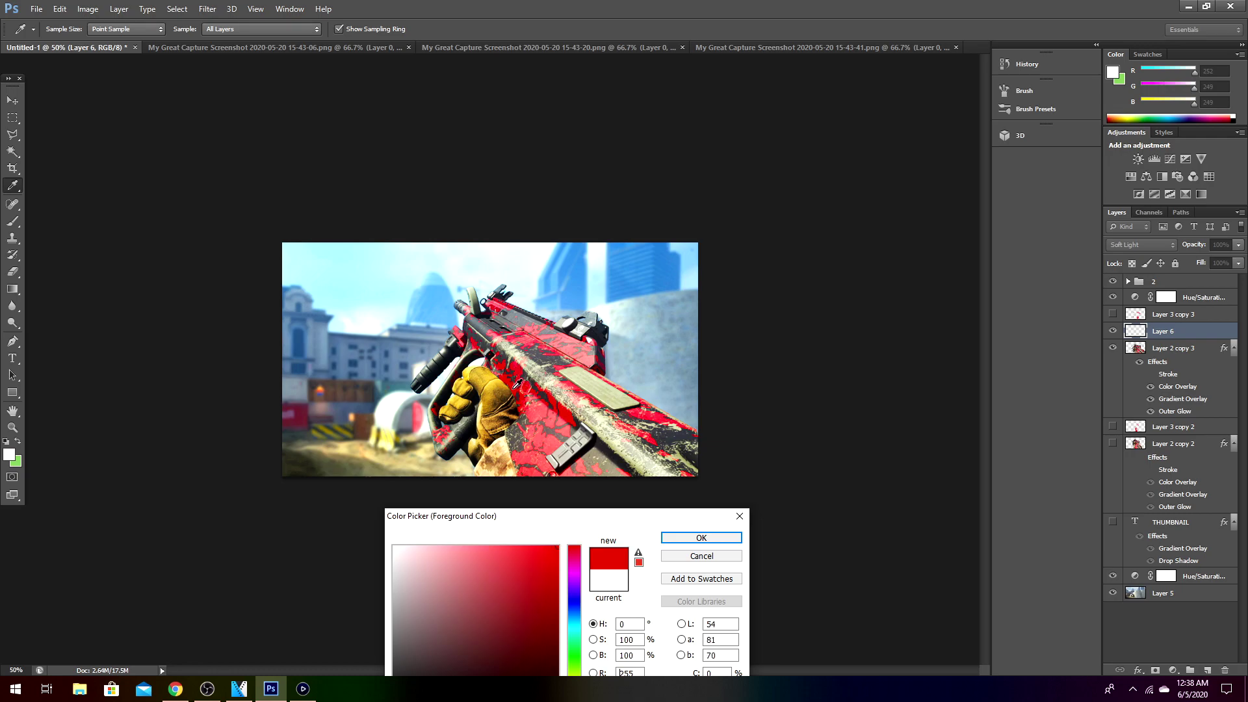
click(699, 537)
Set the soft round brush to a size of 200 px at 0% hardness
right_click(583, 372)
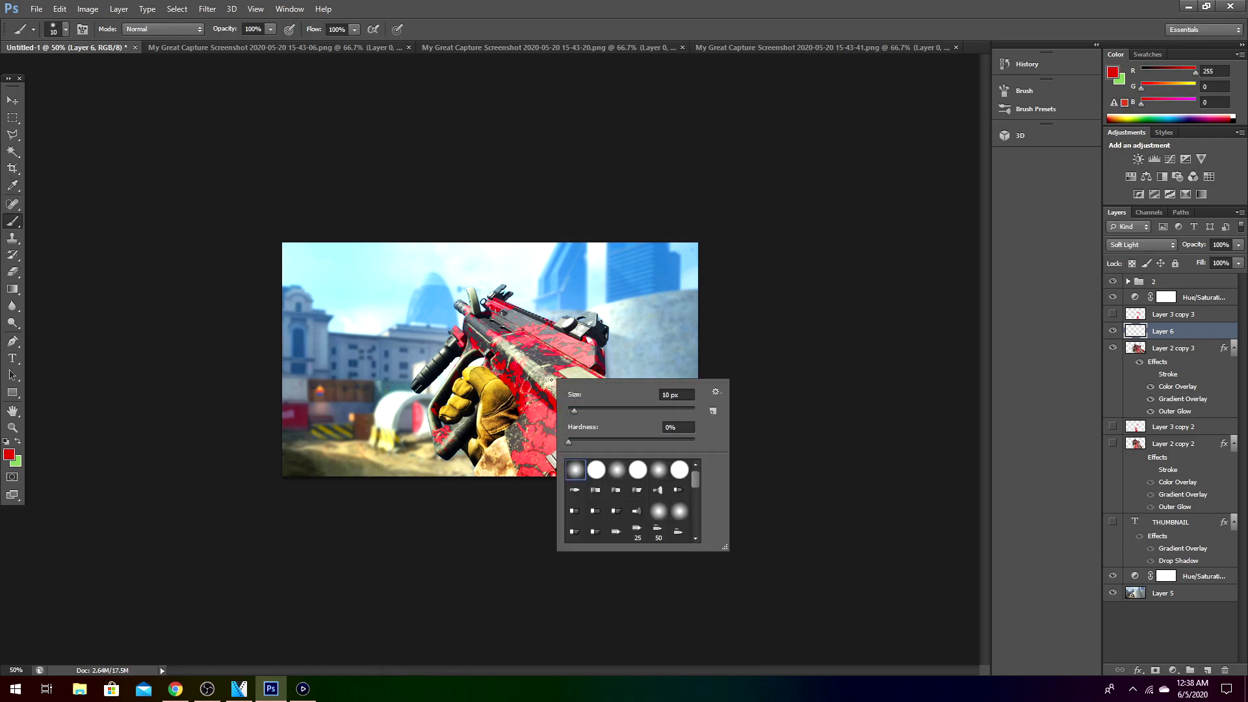
click(602, 408)
click(628, 408)
click(618, 408)
click(610, 407)
key(Return)
text(200)
key(Return)
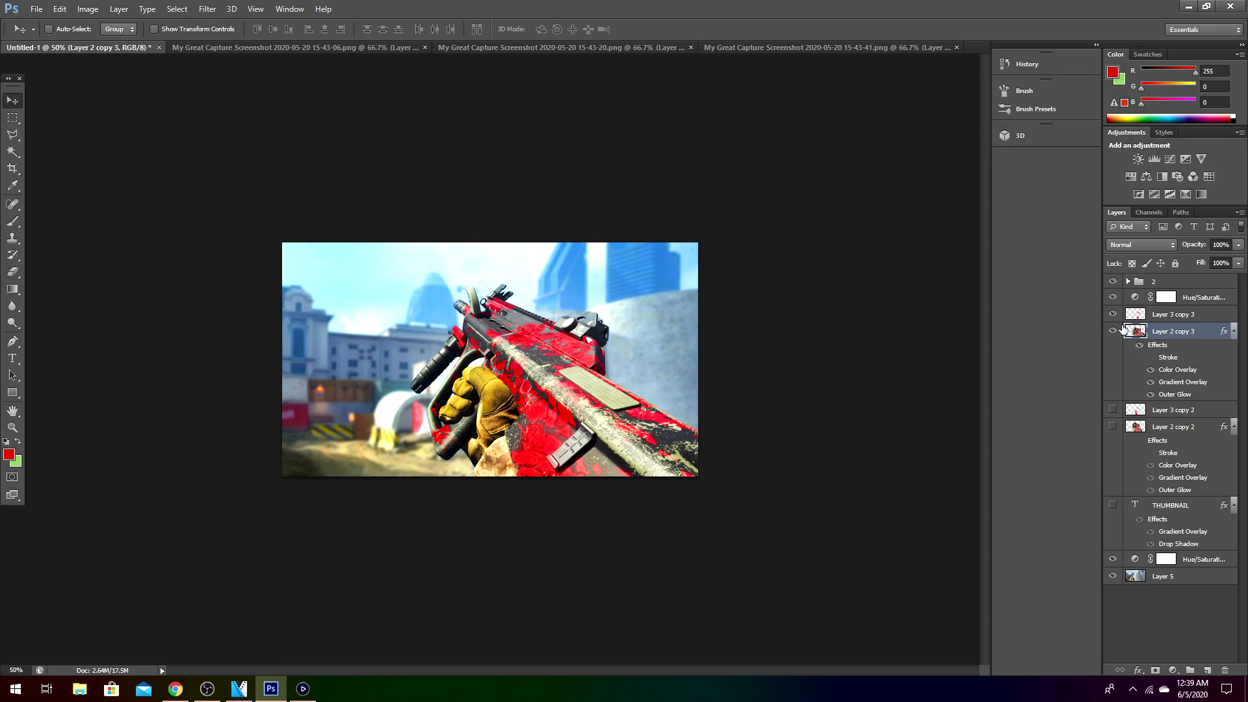
Compare the gun with and without the painted color of Layer 3 copy 3, leave it visible, and select that layer to check its blending
click(1112, 315)
click(1112, 314)
click(1112, 315)
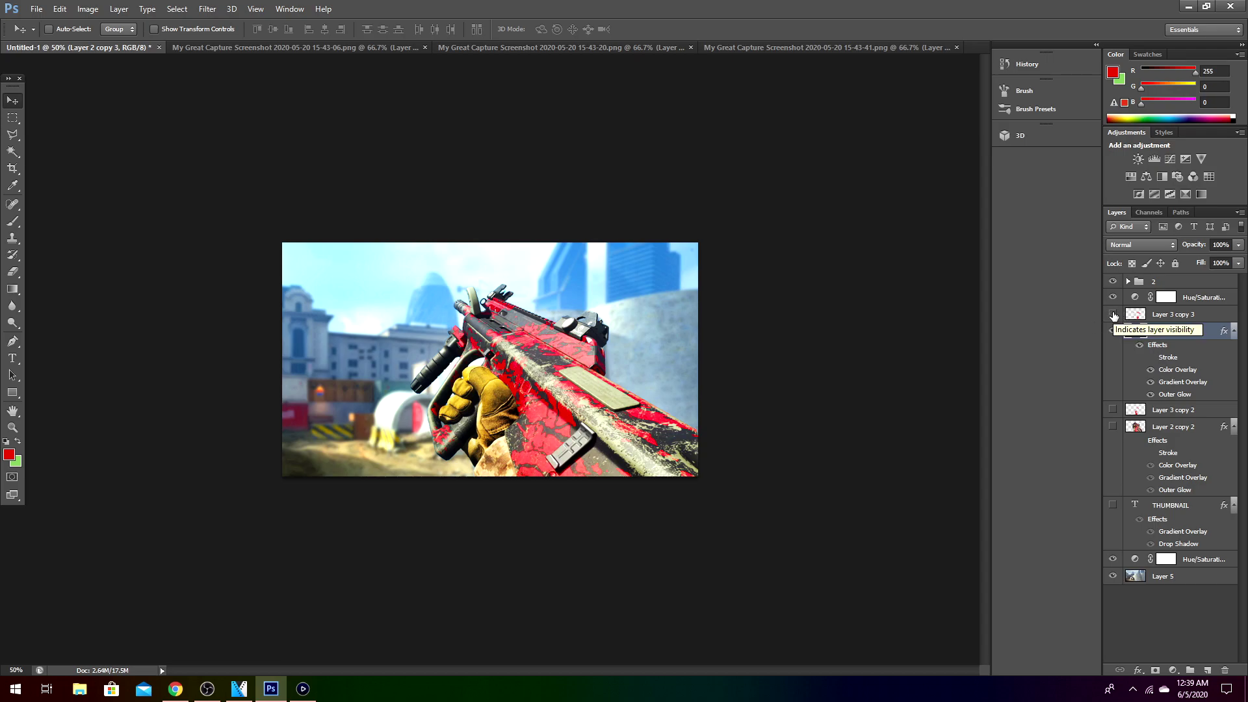
click(1112, 314)
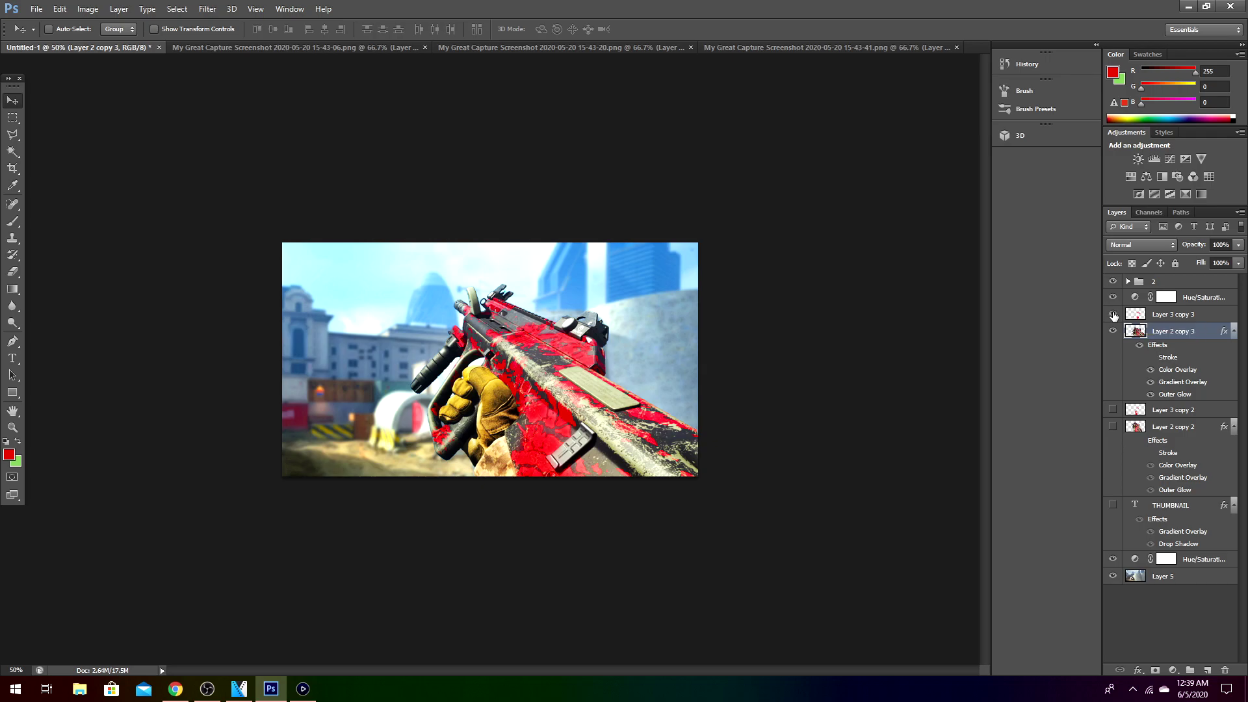
click(1113, 315)
click(1112, 315)
click(1112, 315)
click(1112, 315)
click(1113, 315)
click(1112, 315)
click(1169, 315)
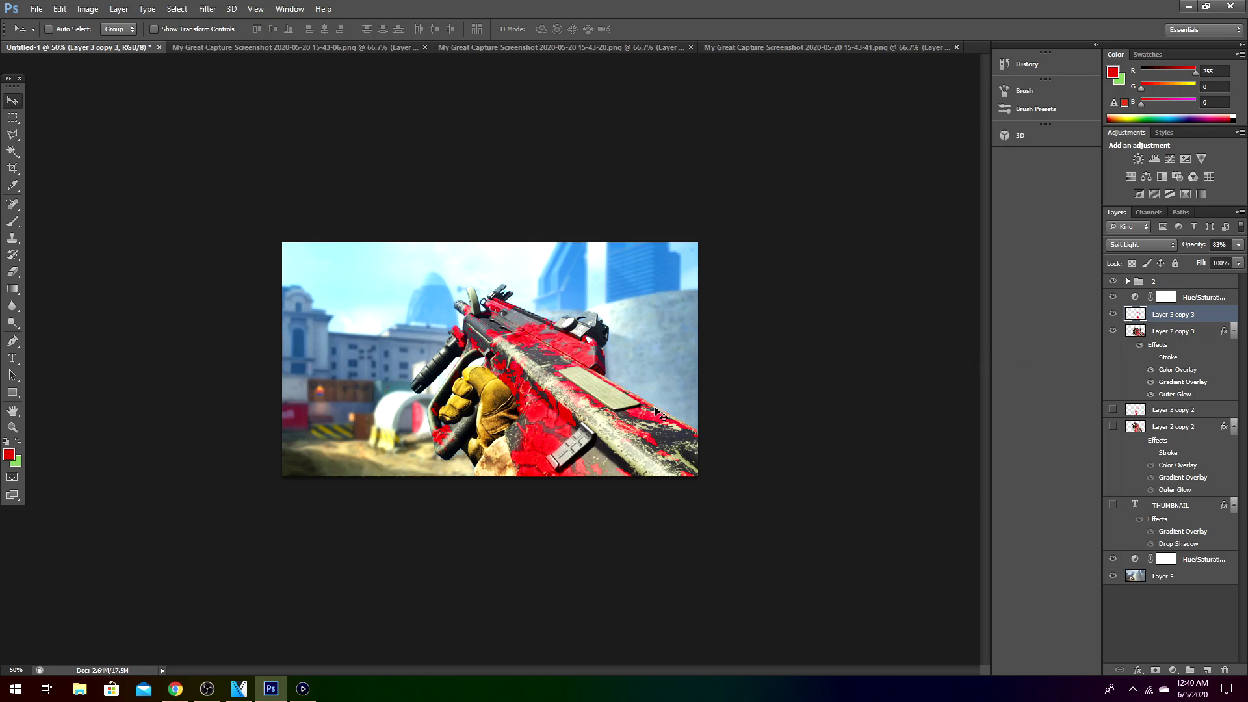
Select the THUMBNAIL text layer beneath the gun layers and choose the Type tool
click(1169, 506)
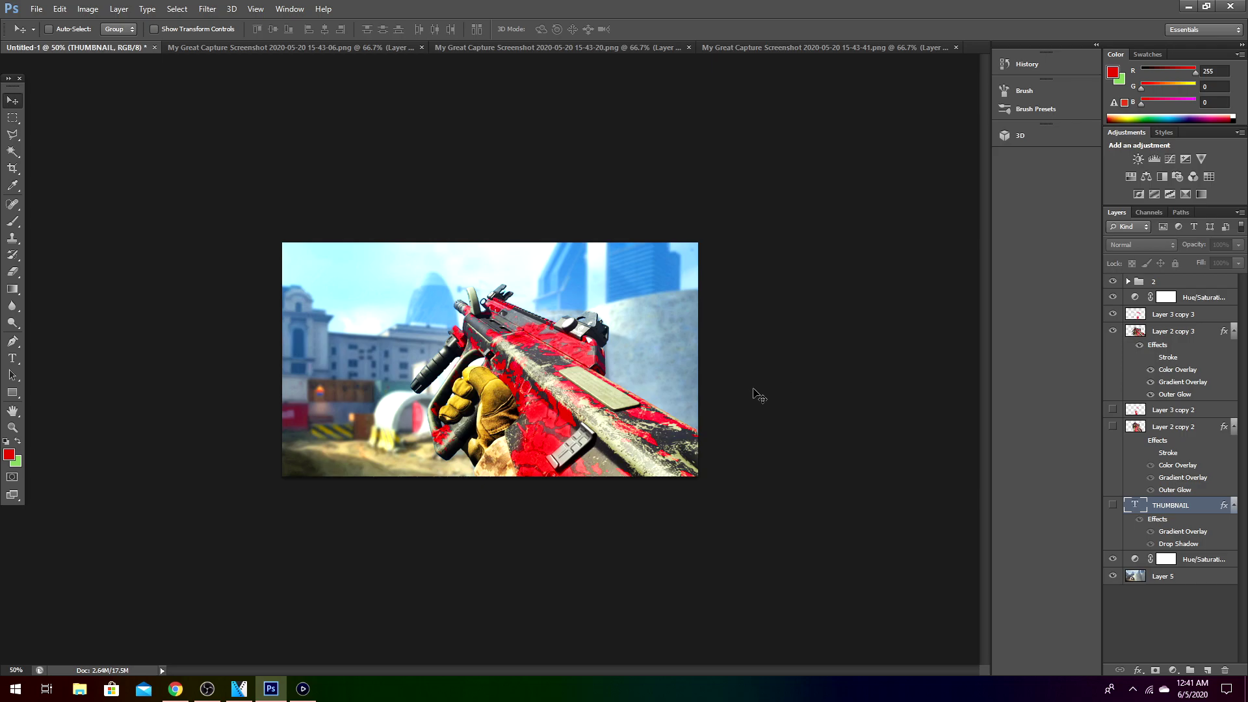
click(1168, 320)
click(1171, 332)
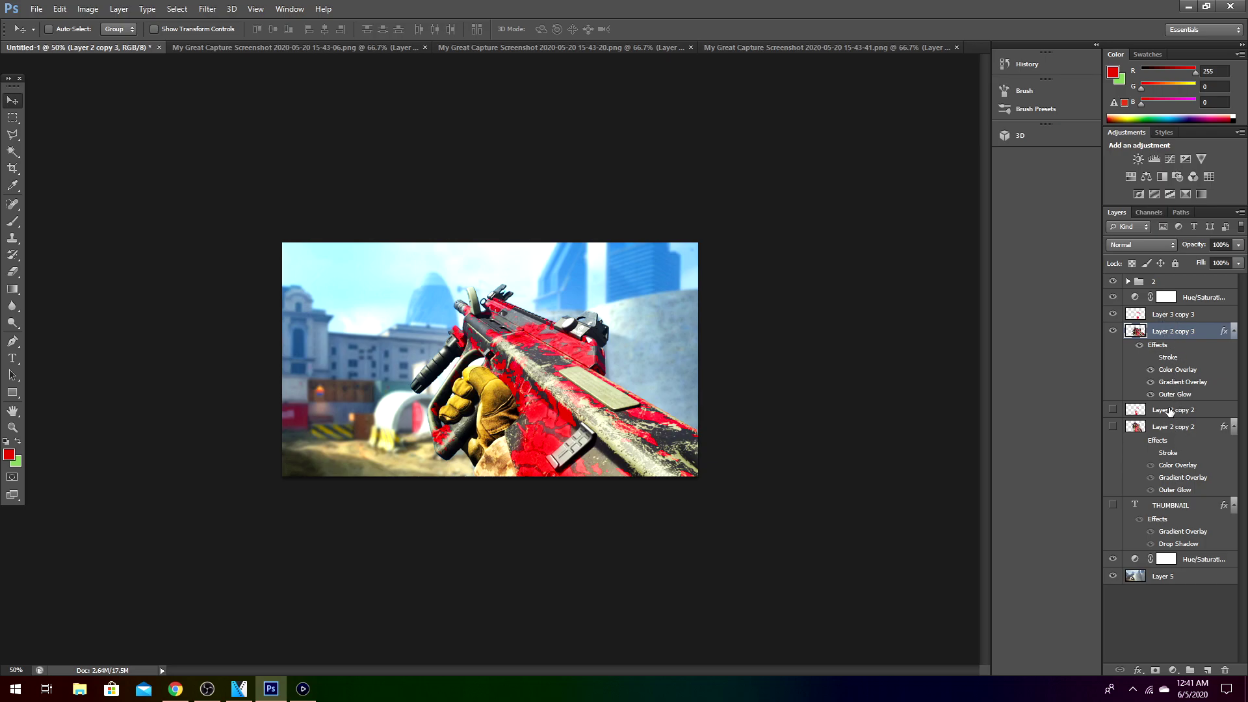
click(1196, 505)
click(13, 358)
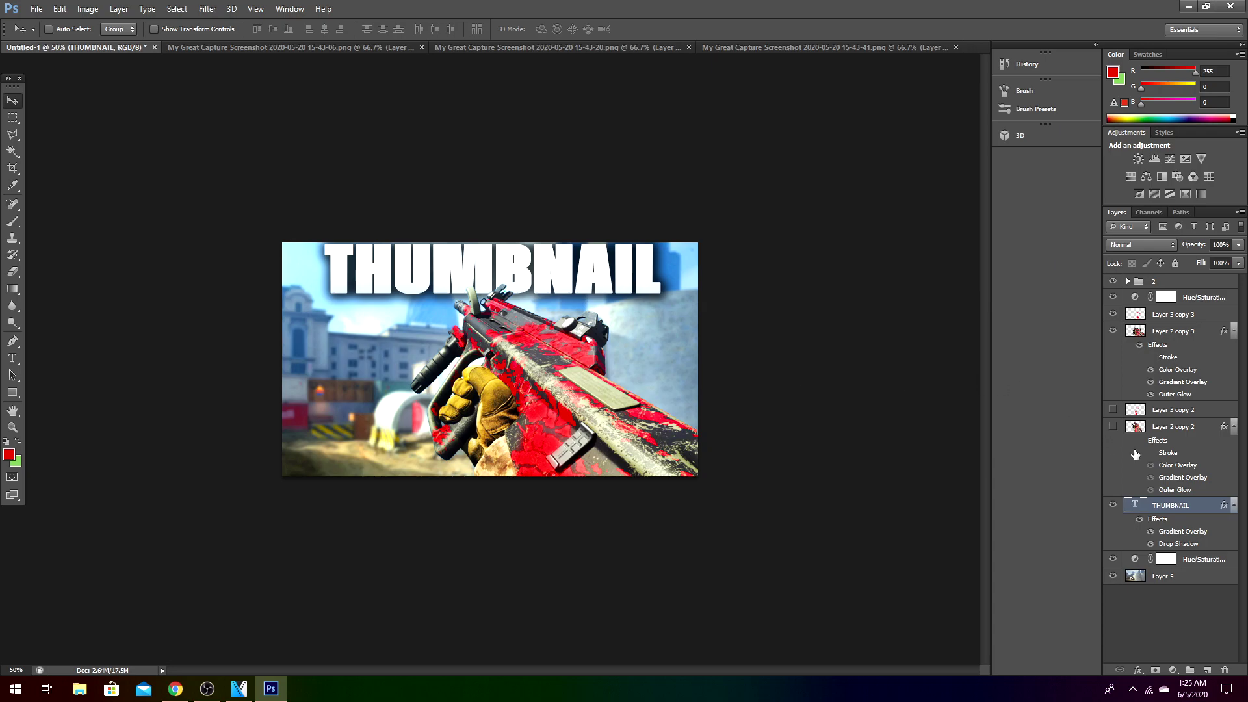
Set the THUMBNAIL text's Gradient Overlay from grey at 71% brightness to white, starting from the Black, White preset, and review its Drop Shadow settings
double_click(1158, 535)
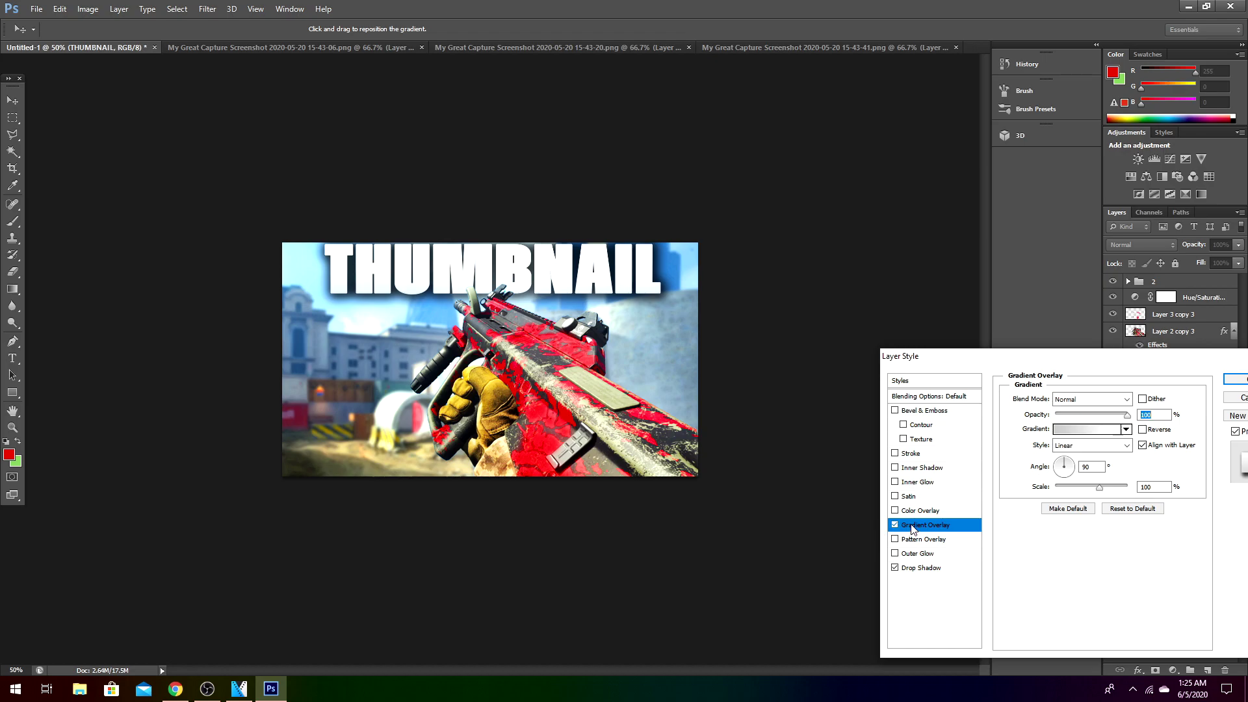
click(1071, 434)
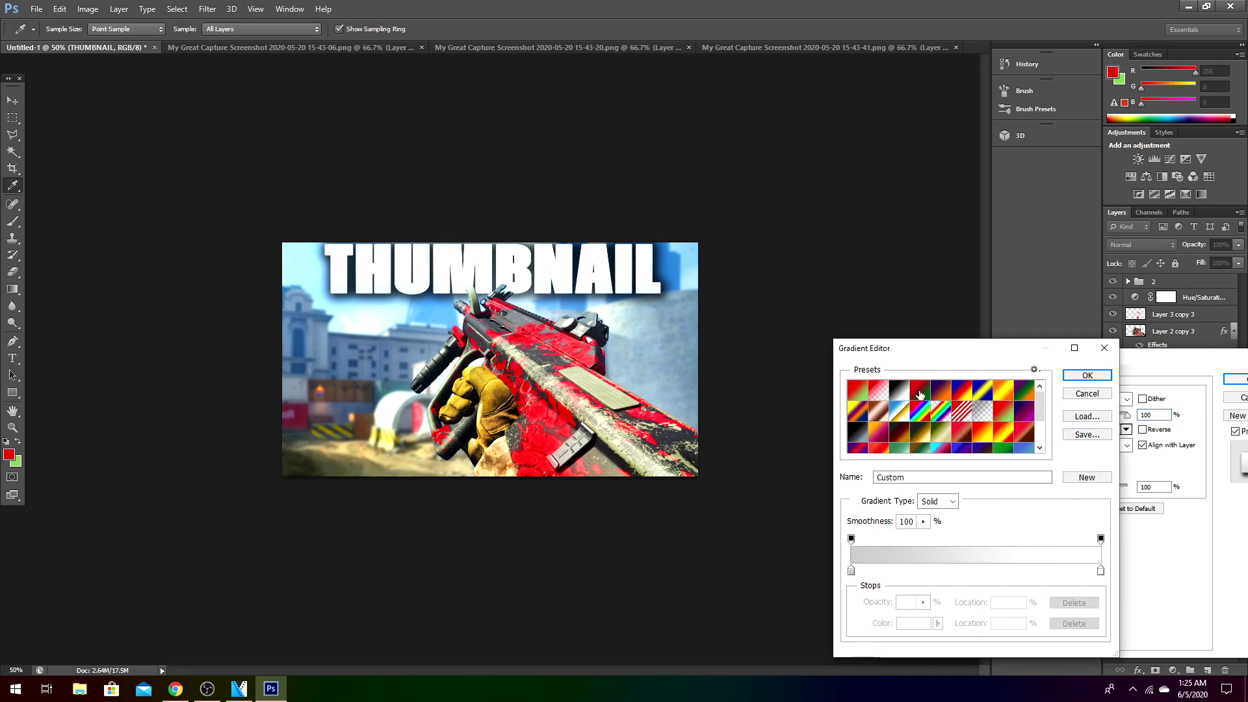
click(904, 394)
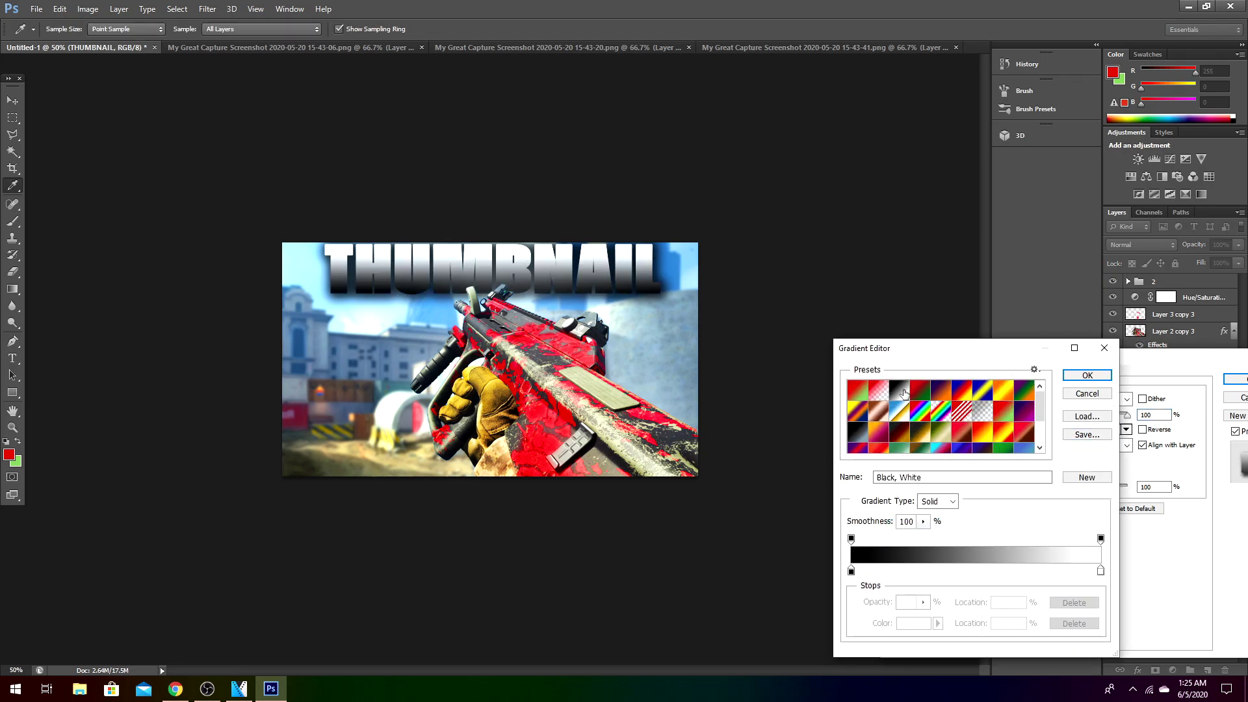
click(851, 571)
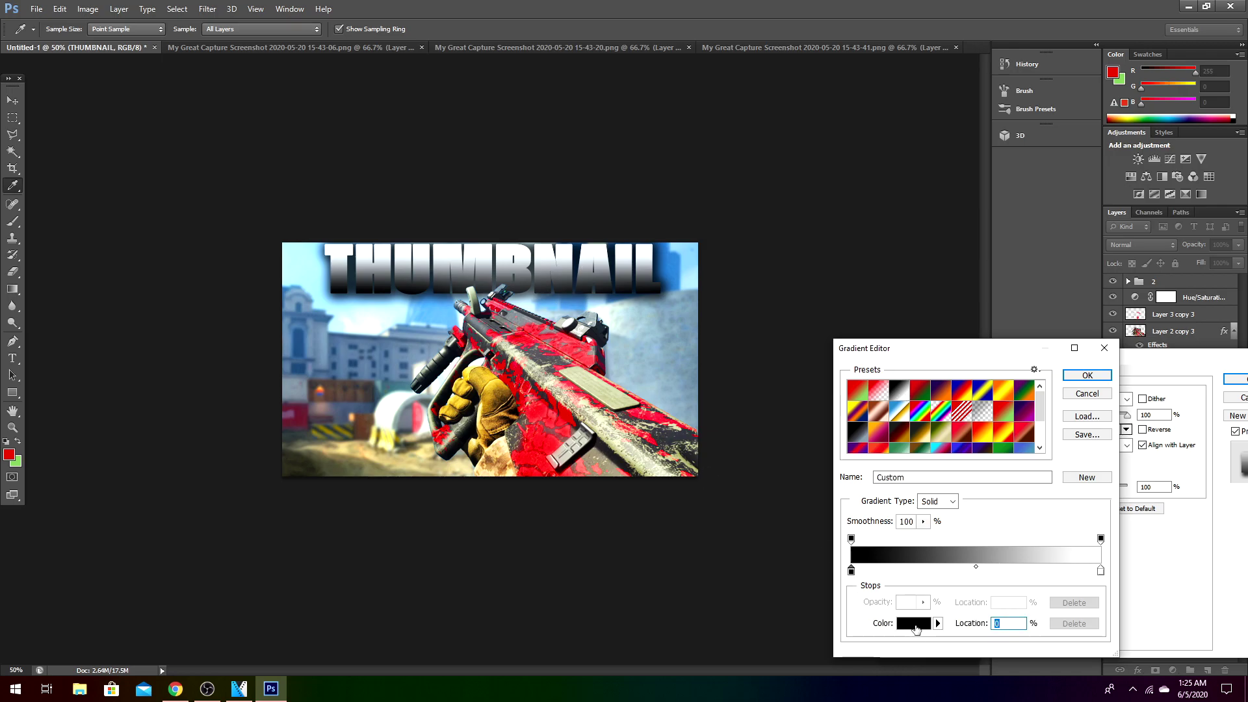
click(914, 624)
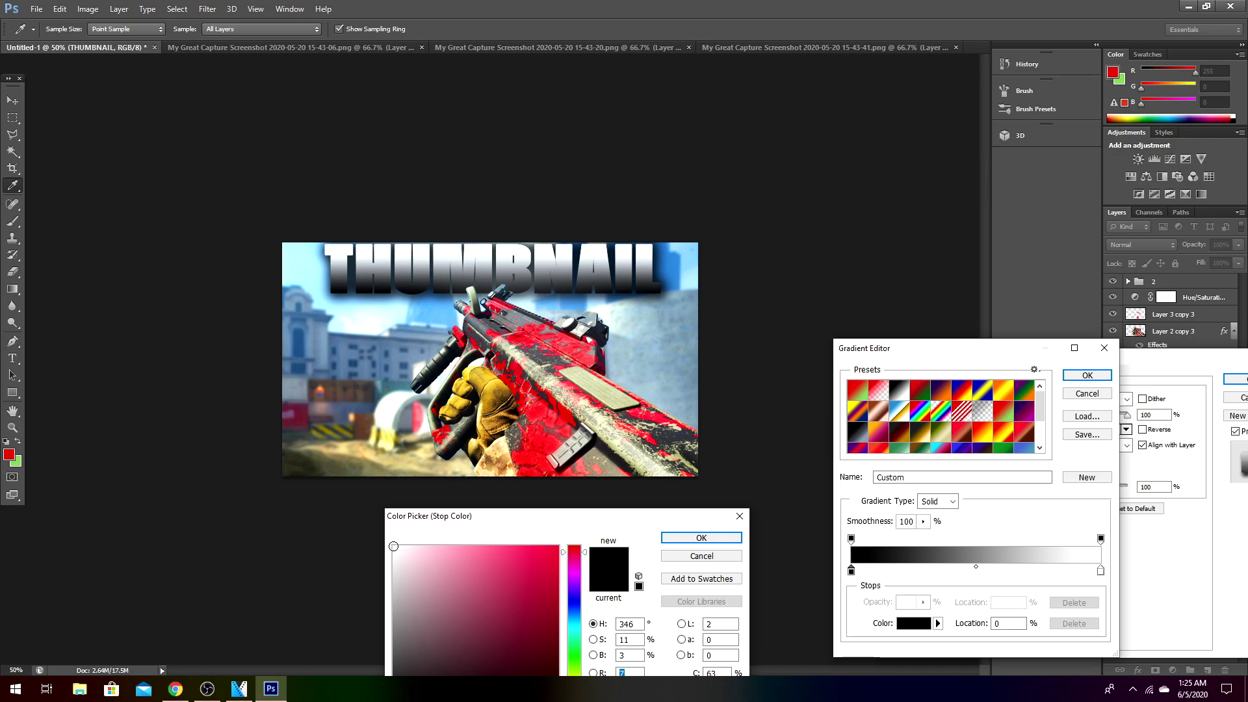
click(392, 593)
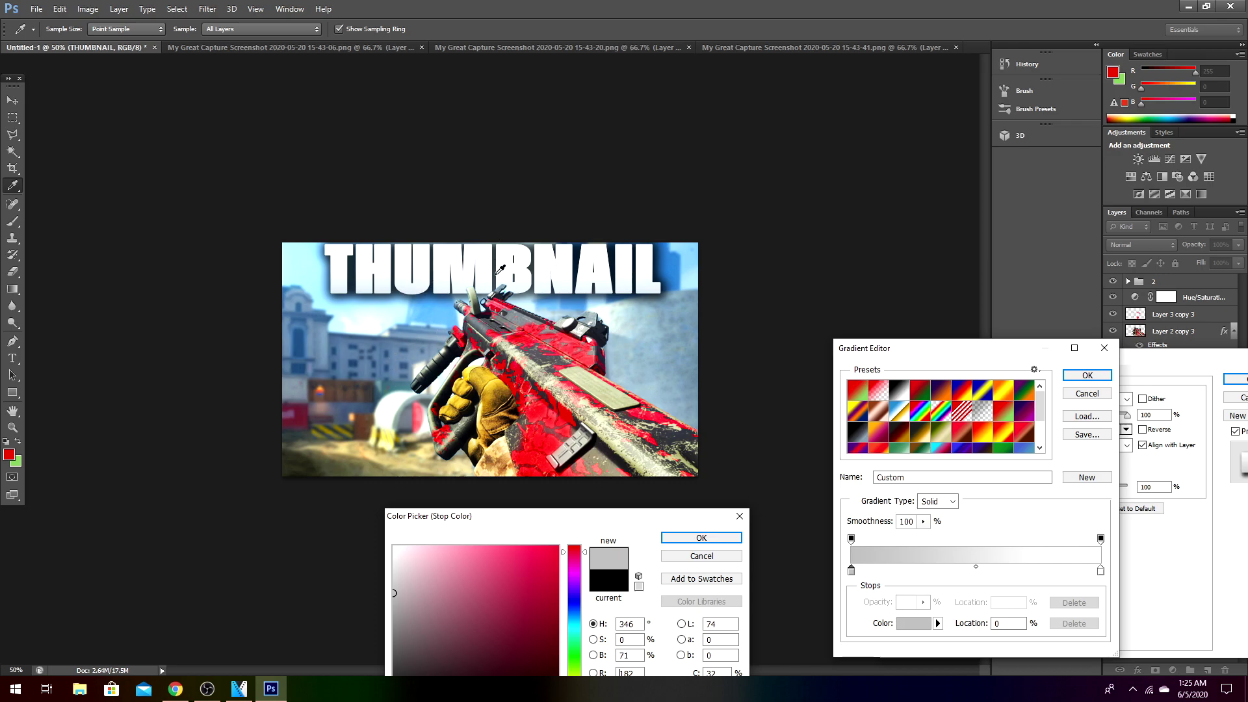
click(700, 538)
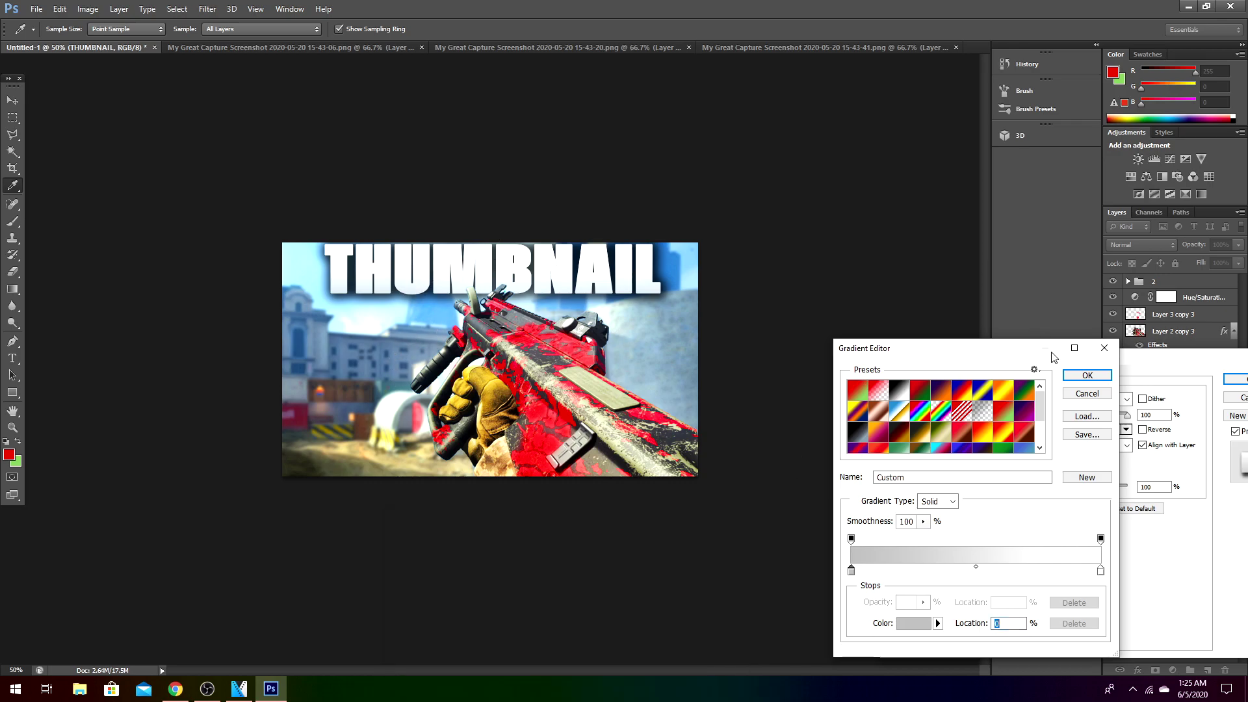
click(1087, 375)
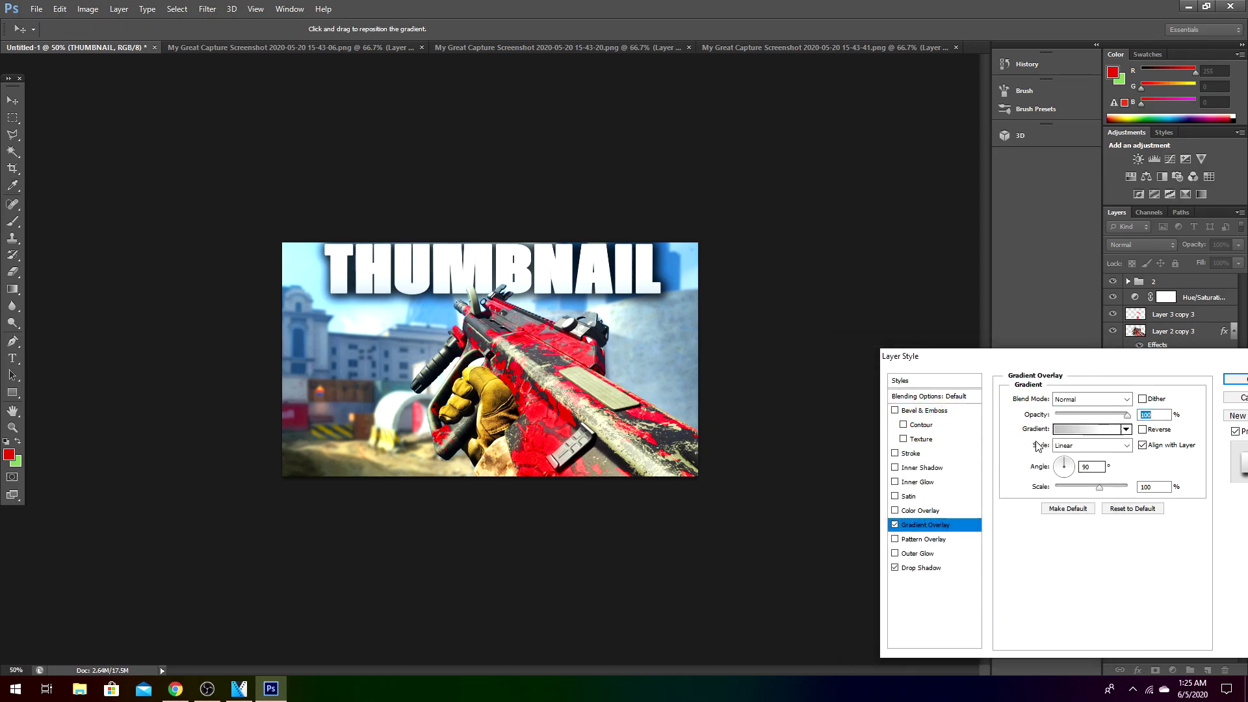
click(916, 569)
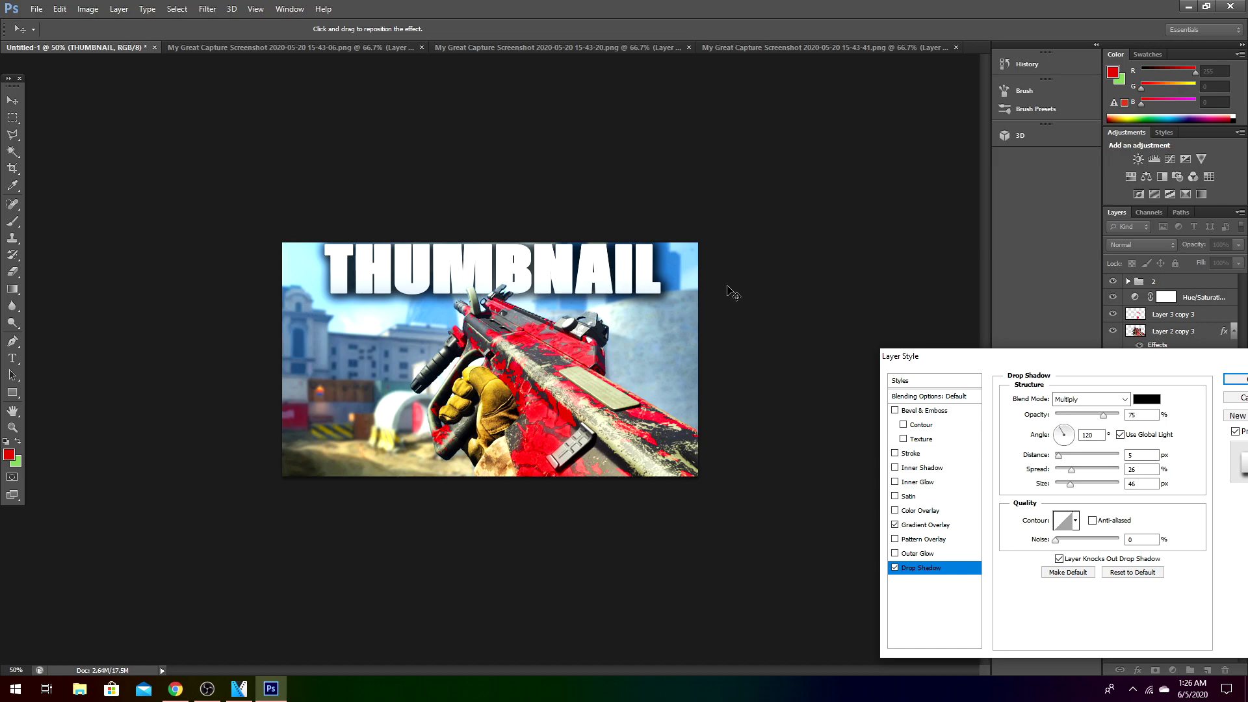
key(Return)
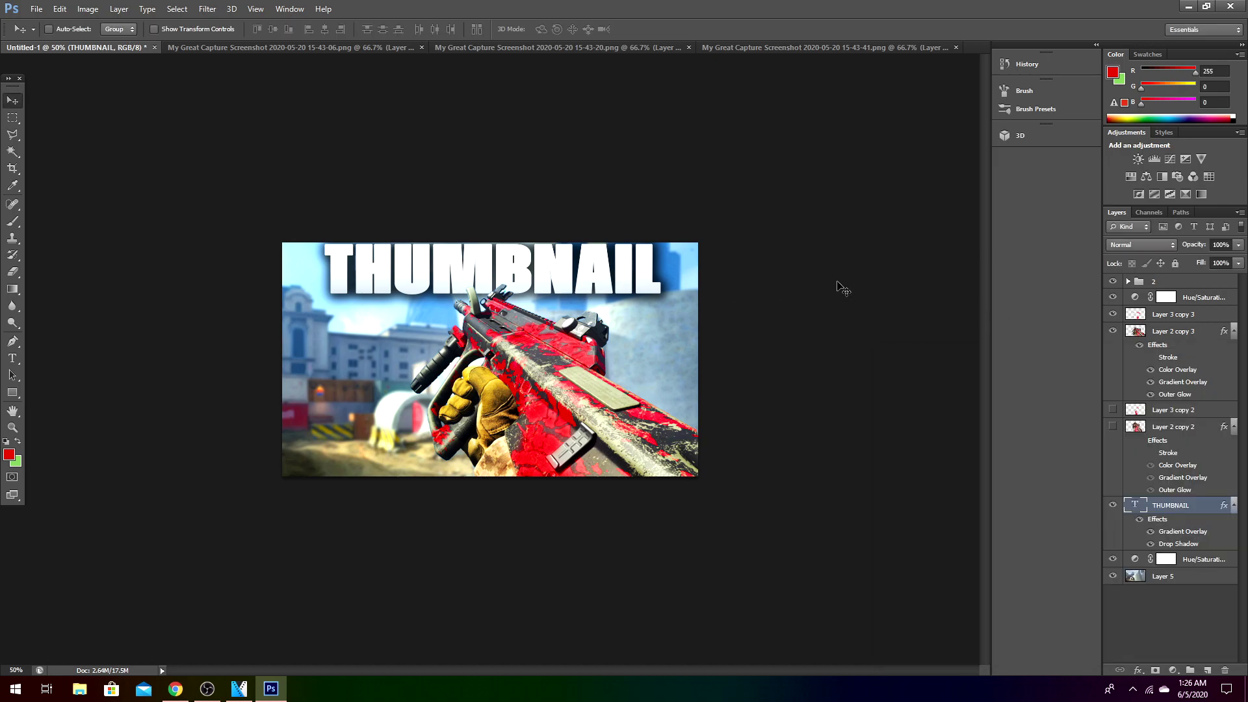